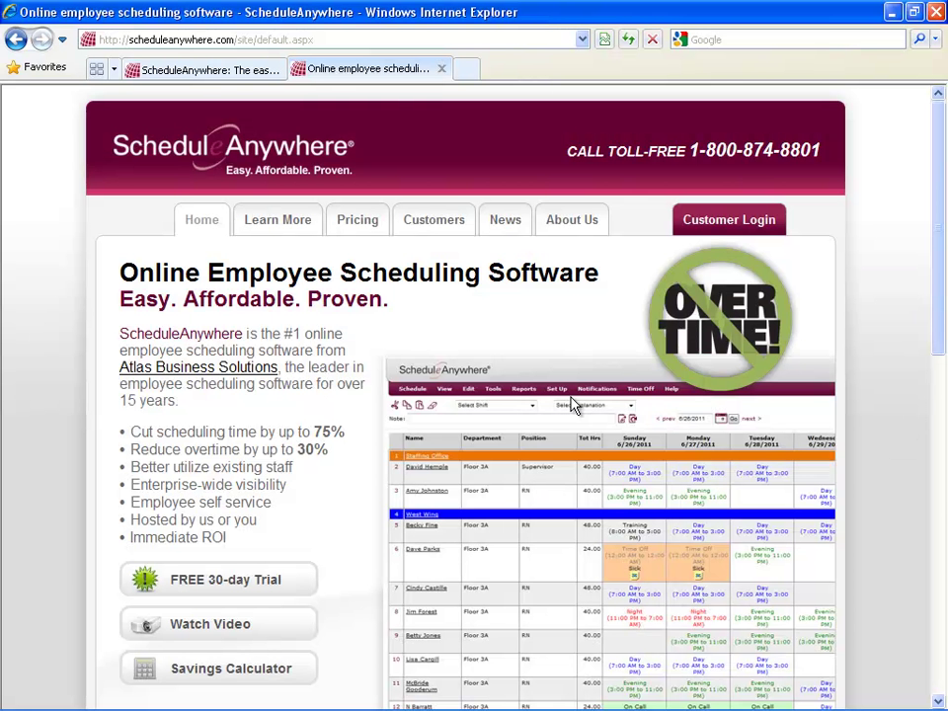
Log in to the customer account using the saved username and password.
click(754, 225)
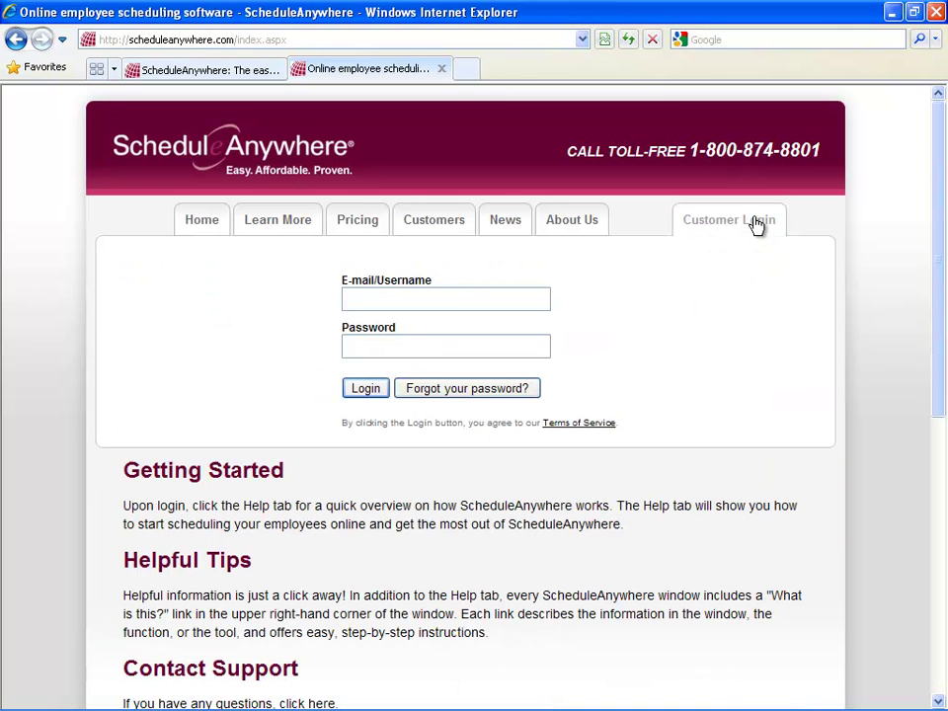
click(489, 295)
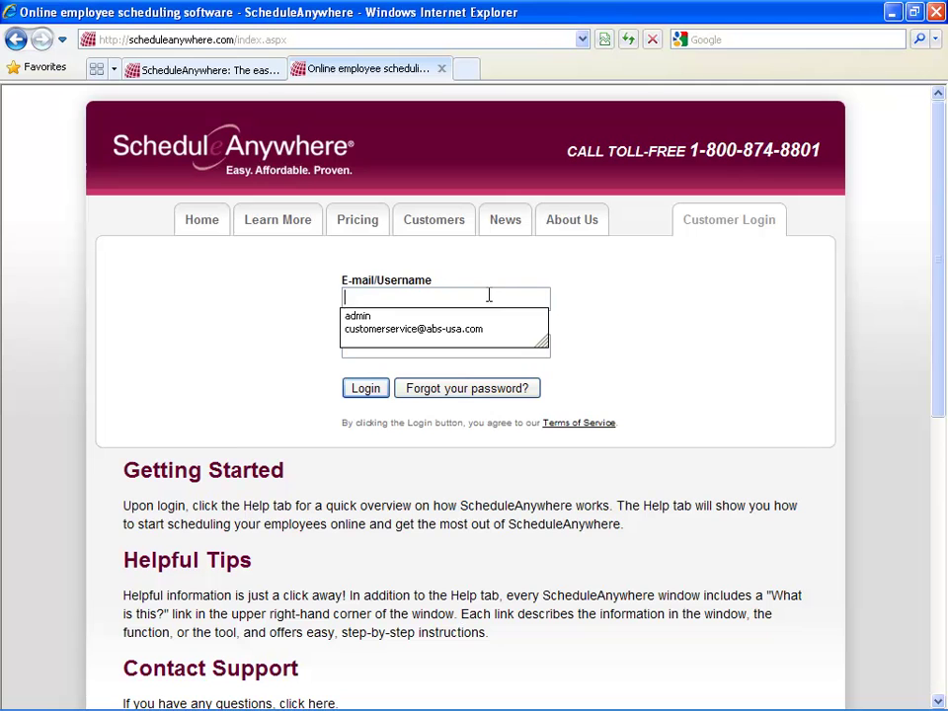
key(Down)
key(Down)
key(Tab)
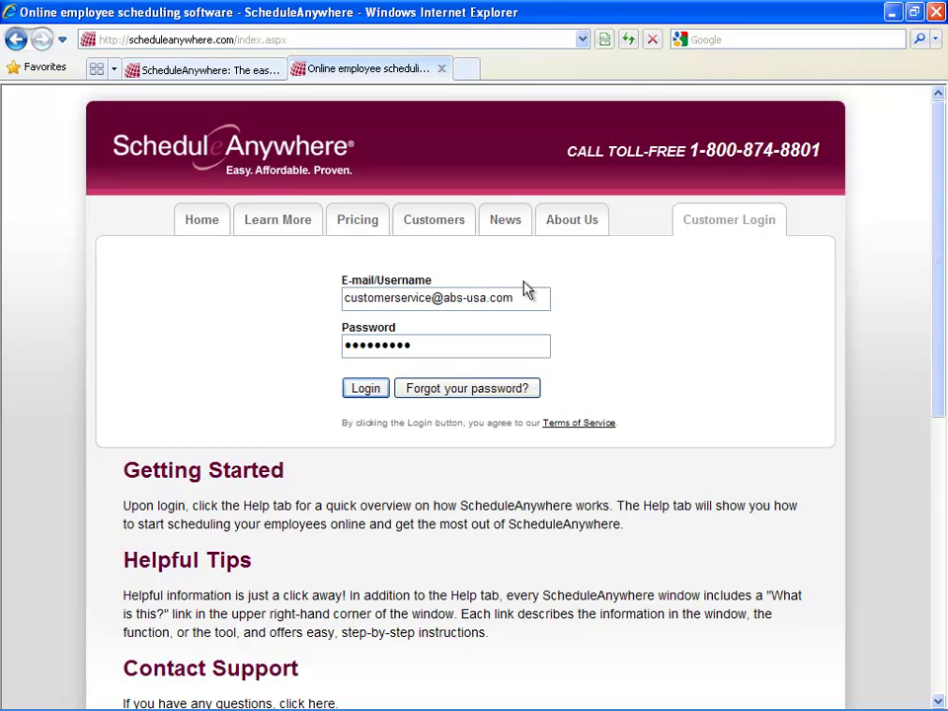
key(Return)
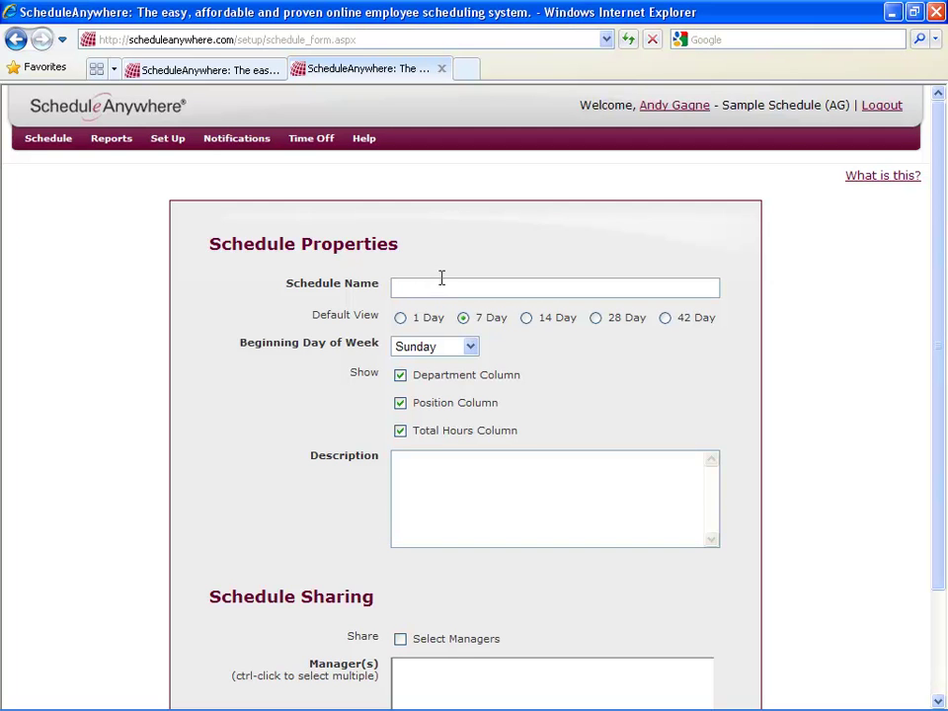
Name the new schedule 'Schedule 1' and save it with the default 7 Day view.
text(Schedule 1)
scroll(336, 432, down, 1)
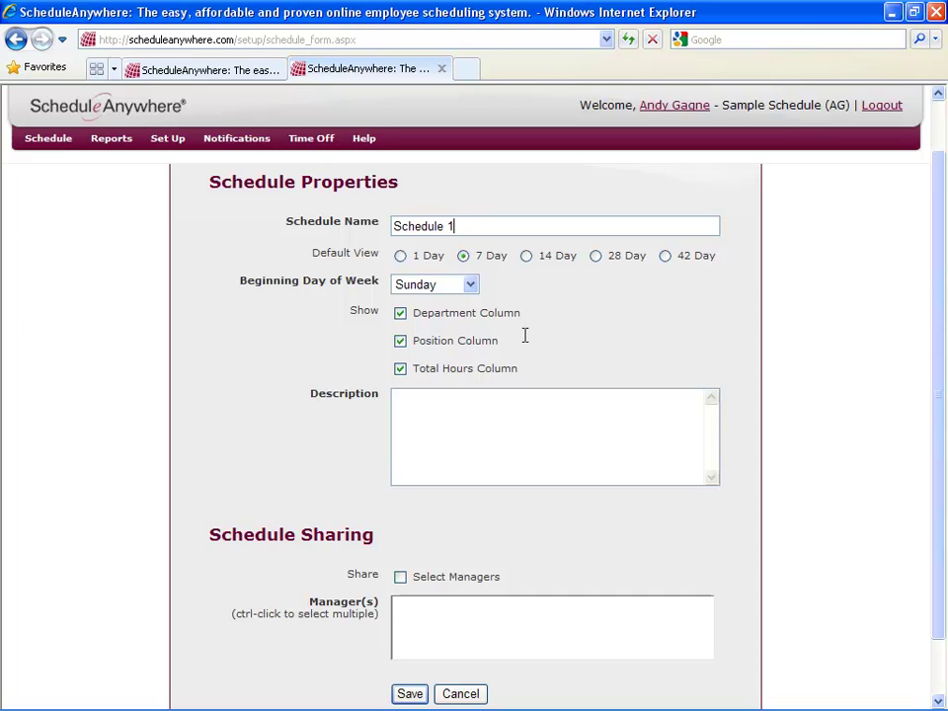
click(412, 693)
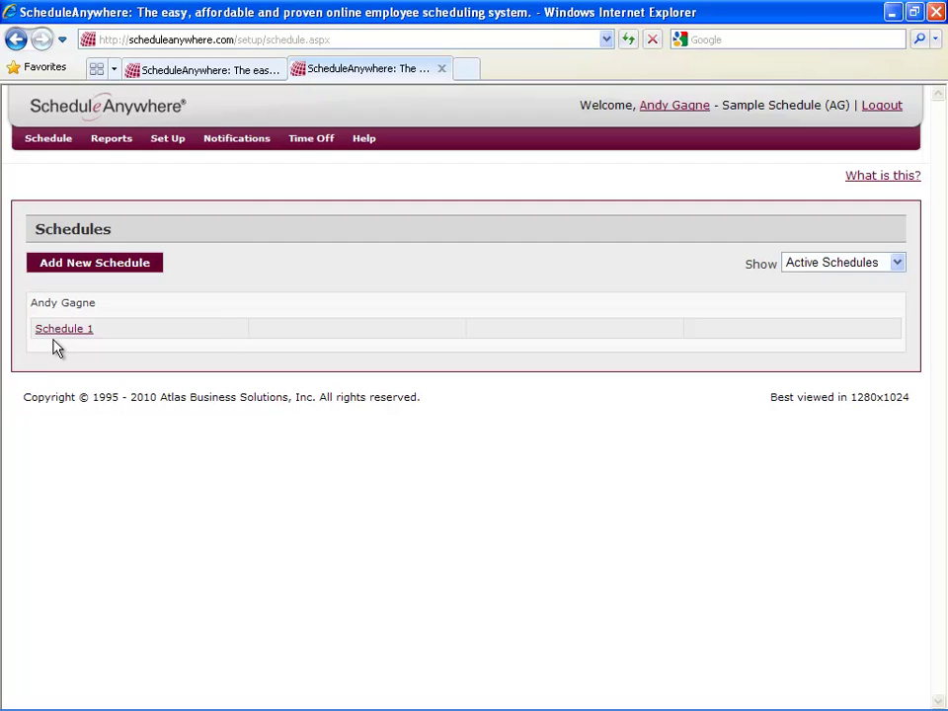
Show the empty Schedule 1 weekly grid for 12/15/2010–12/21/2010.
key(ctrl+w)
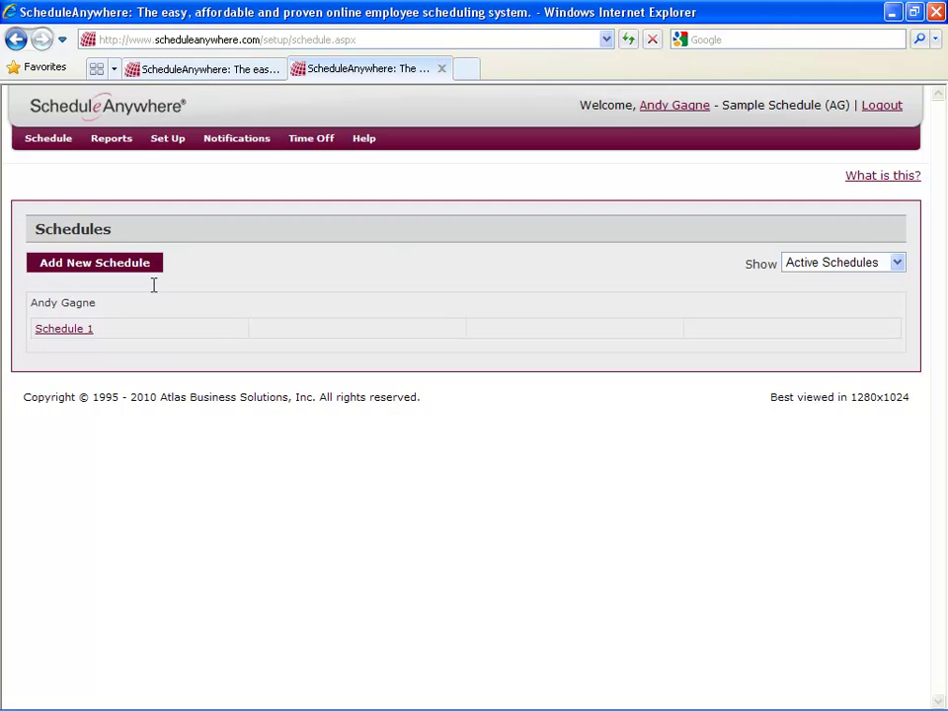
click(58, 143)
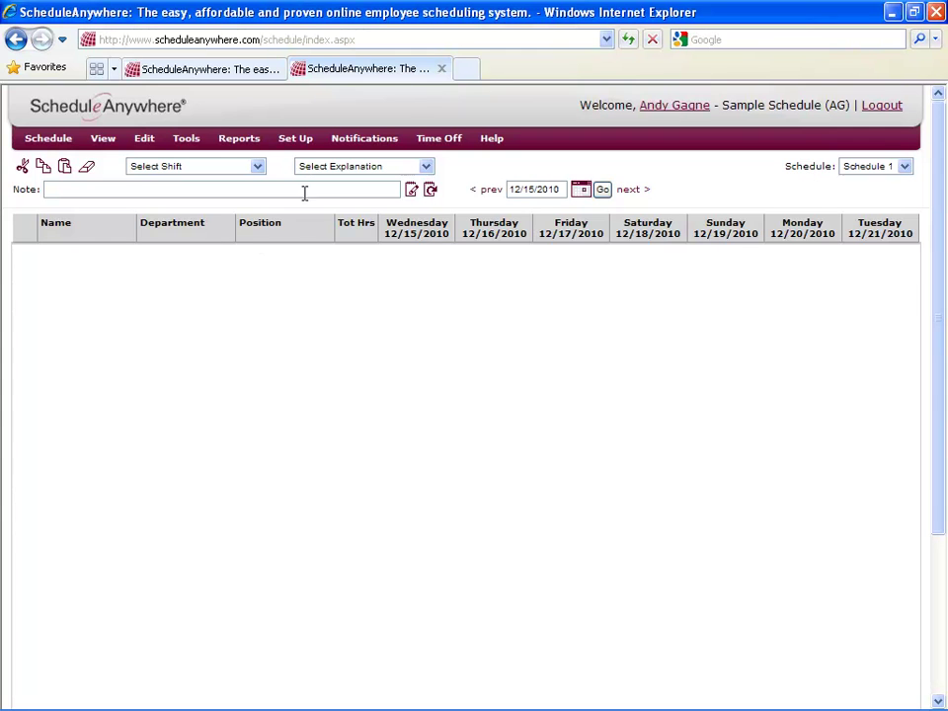
Start a new employee from Set Up > Company Maintenance > Employees.
click(296, 139)
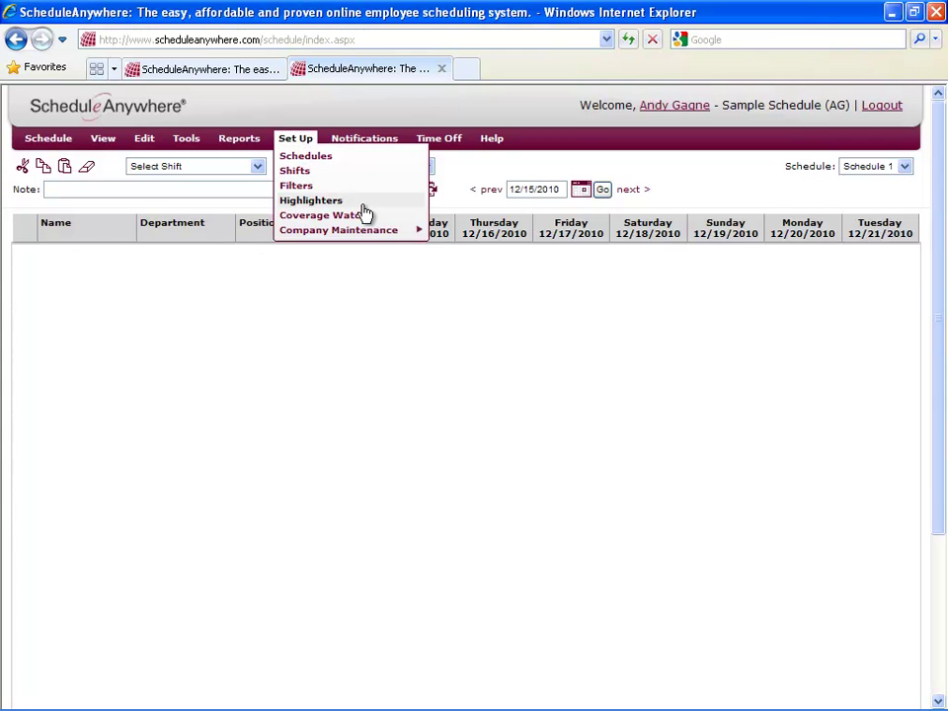
mouse_move(365, 237)
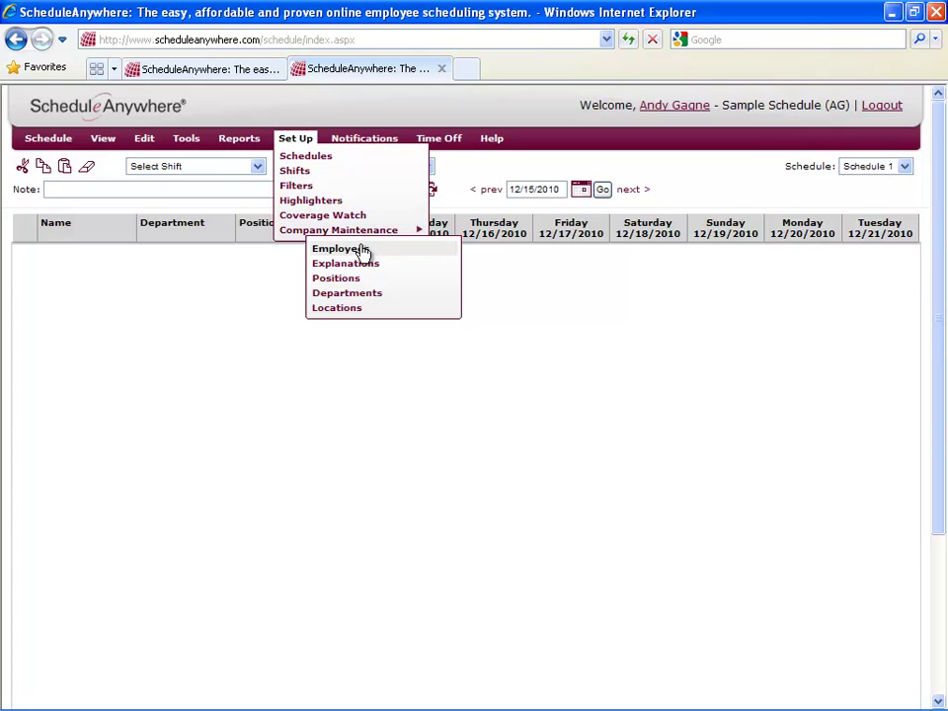
click(360, 248)
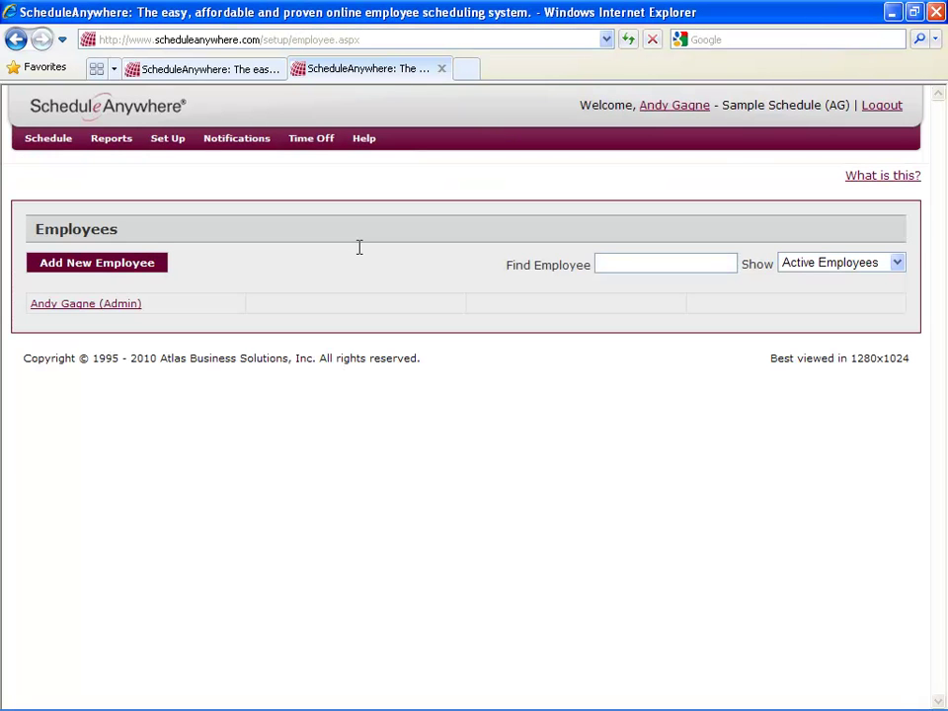
click(95, 271)
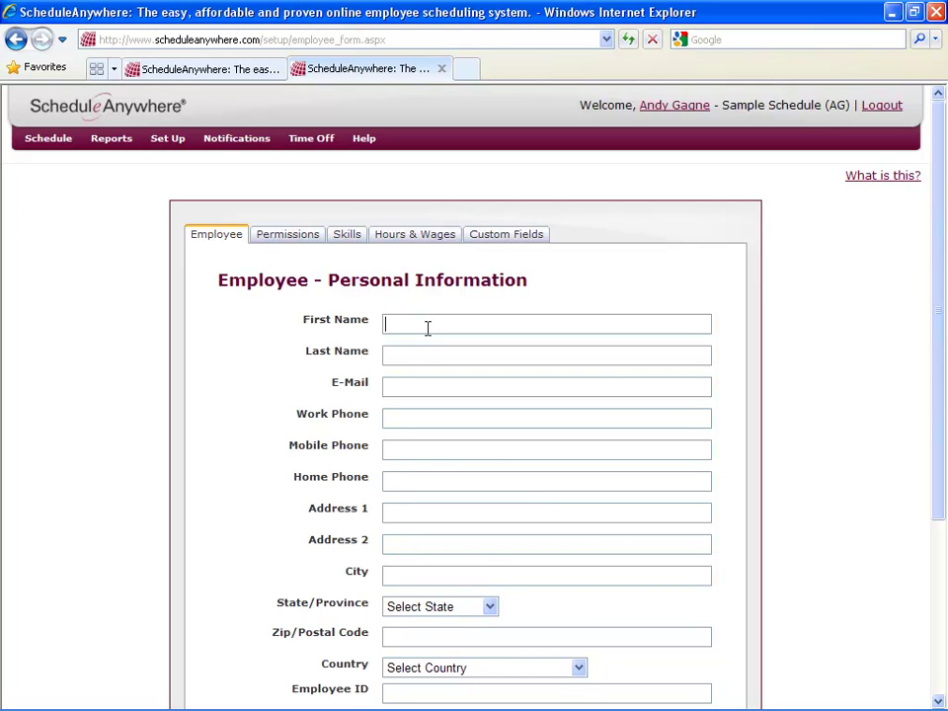
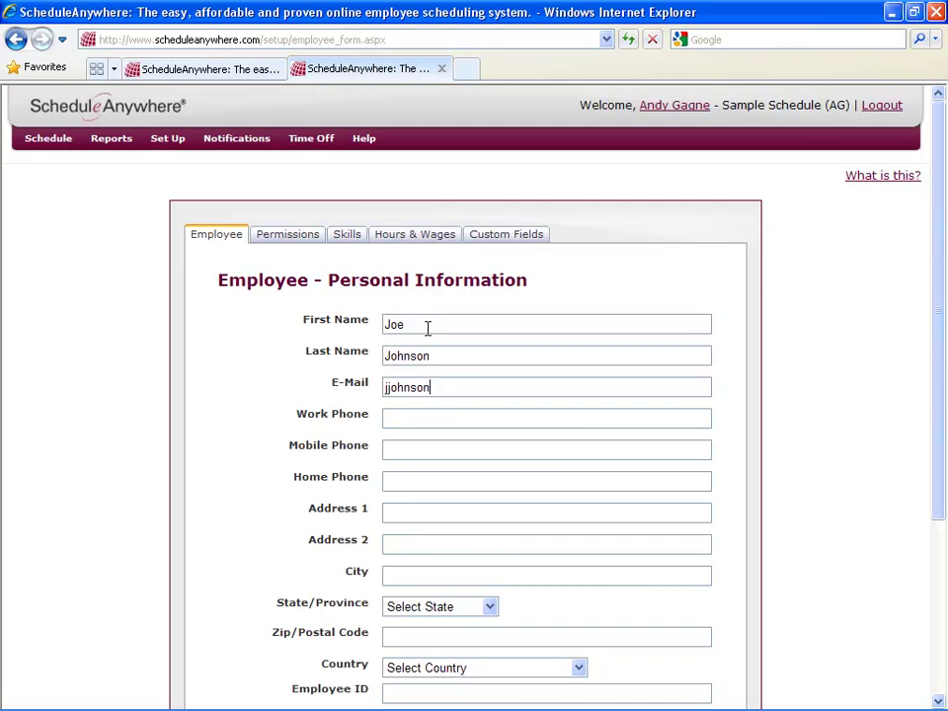
Enter the employee's full name, e-mail, work phone, city, state and zip code.
key(Tab)
text(555-)
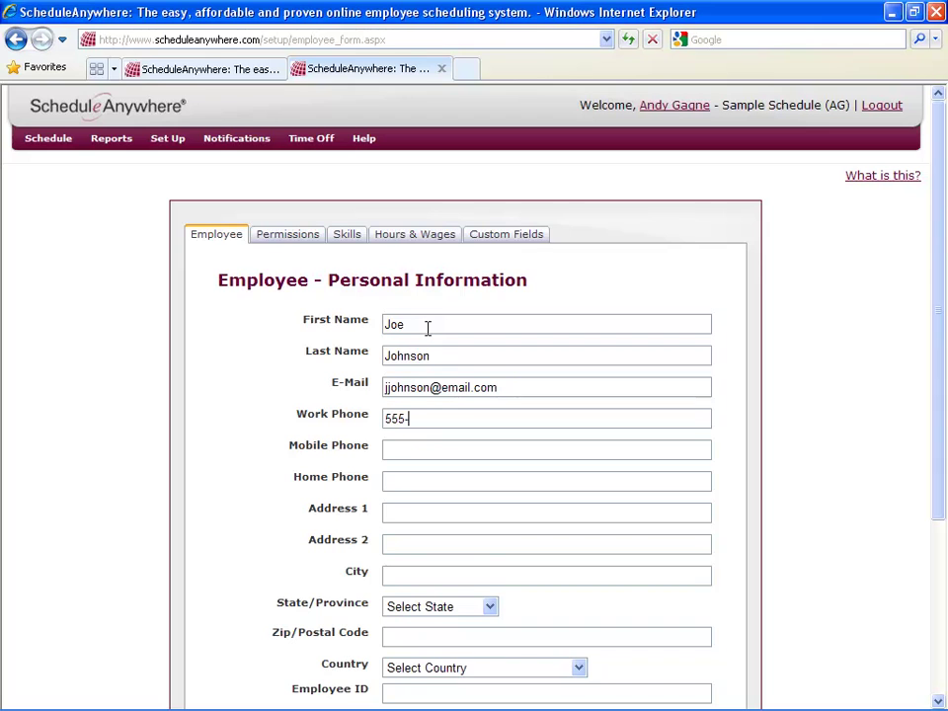
text(555-5555)
text(Fargo)
key(Tab)
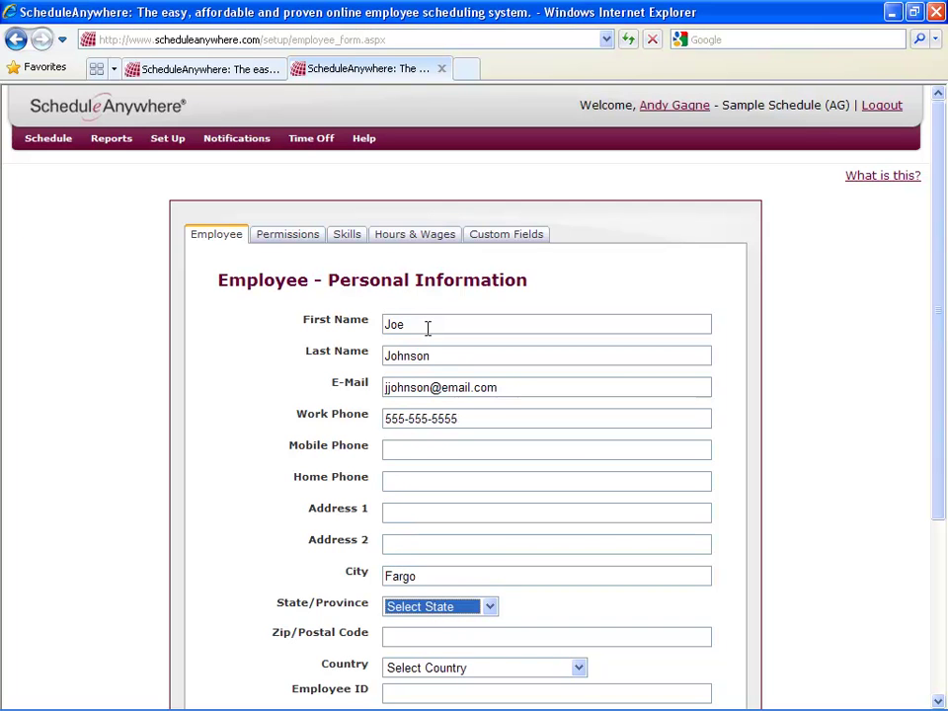
text(no)
key(Down)
key(Tab)
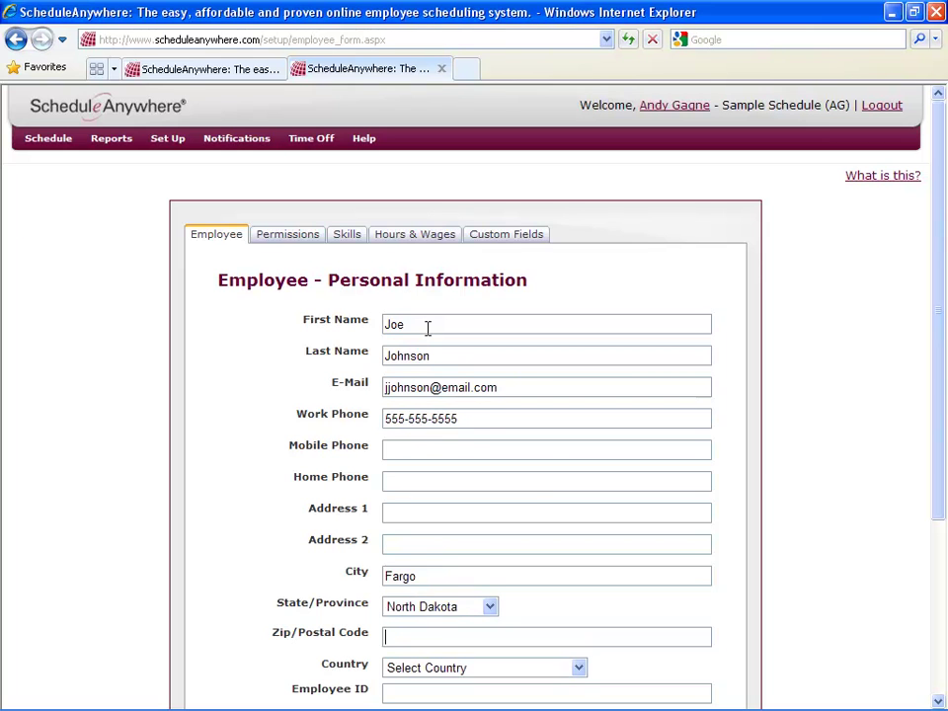
text(58103)
scroll(651, 372, down, 2)
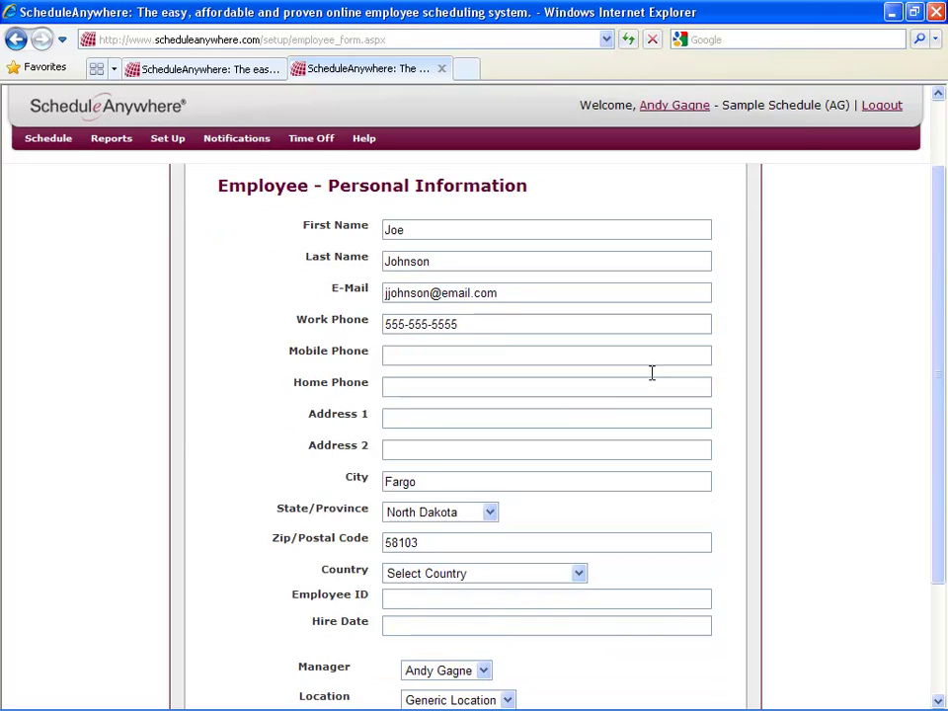
scroll(567, 432, down, 3)
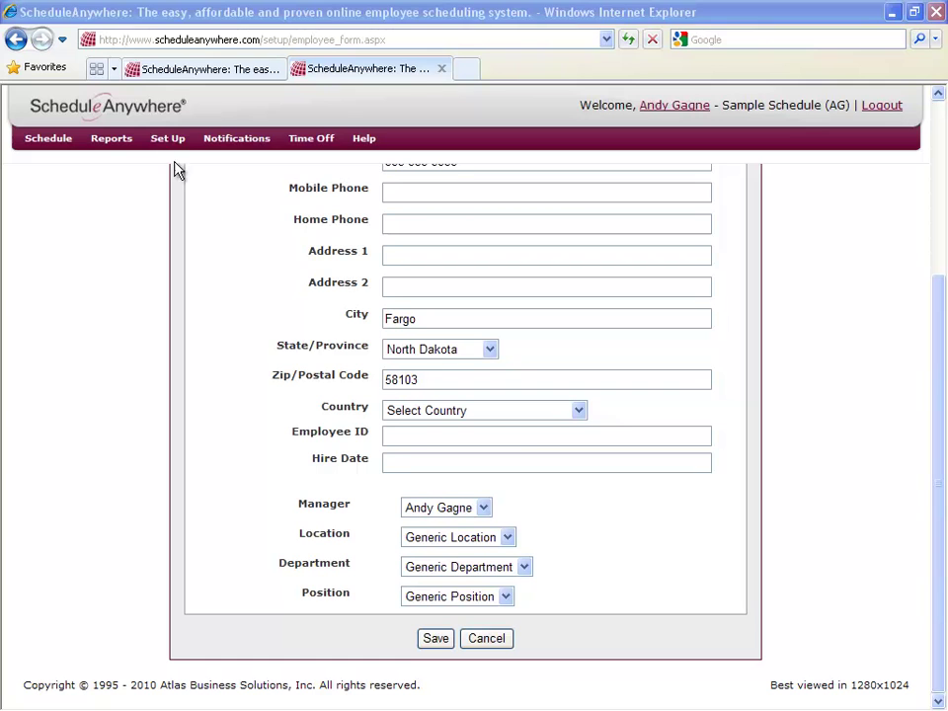
mouse_move(154, 143)
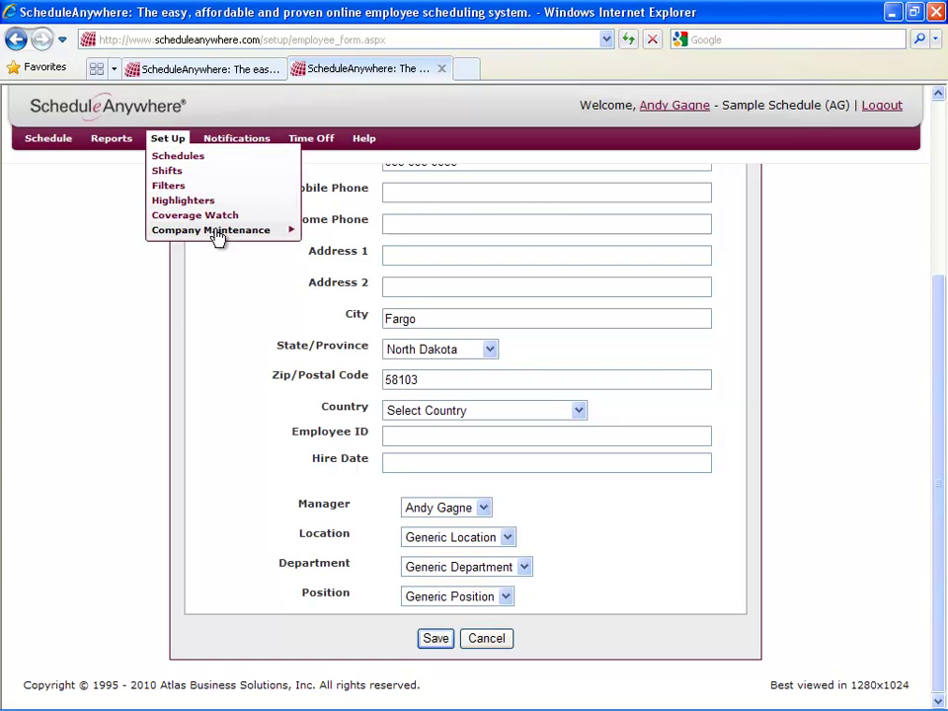
mouse_move(217, 238)
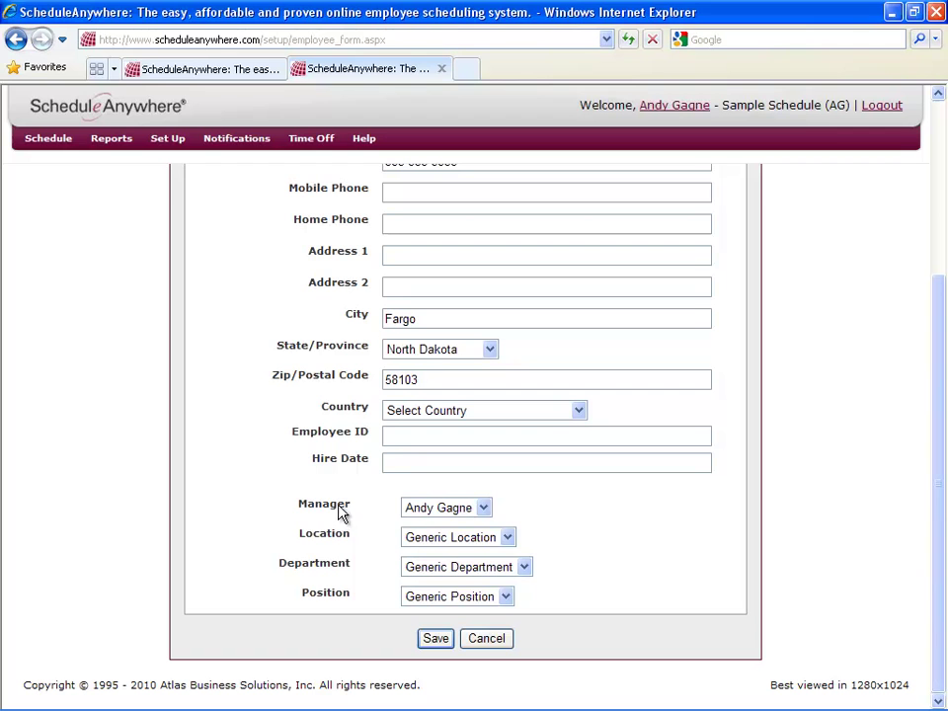
click(483, 508)
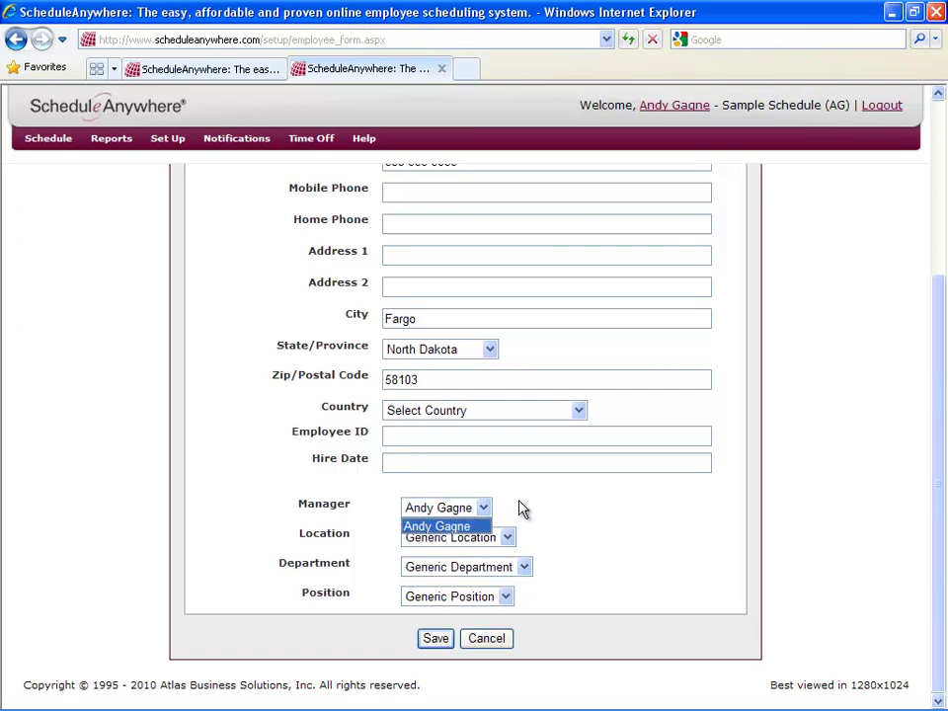
click(522, 509)
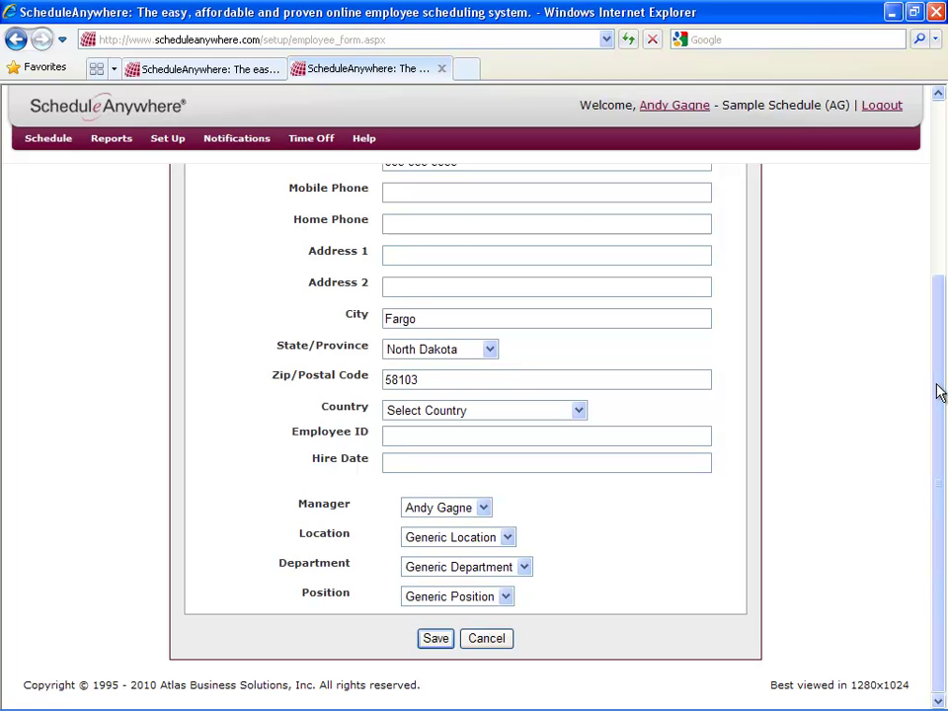
drag(939, 392, 941, 213)
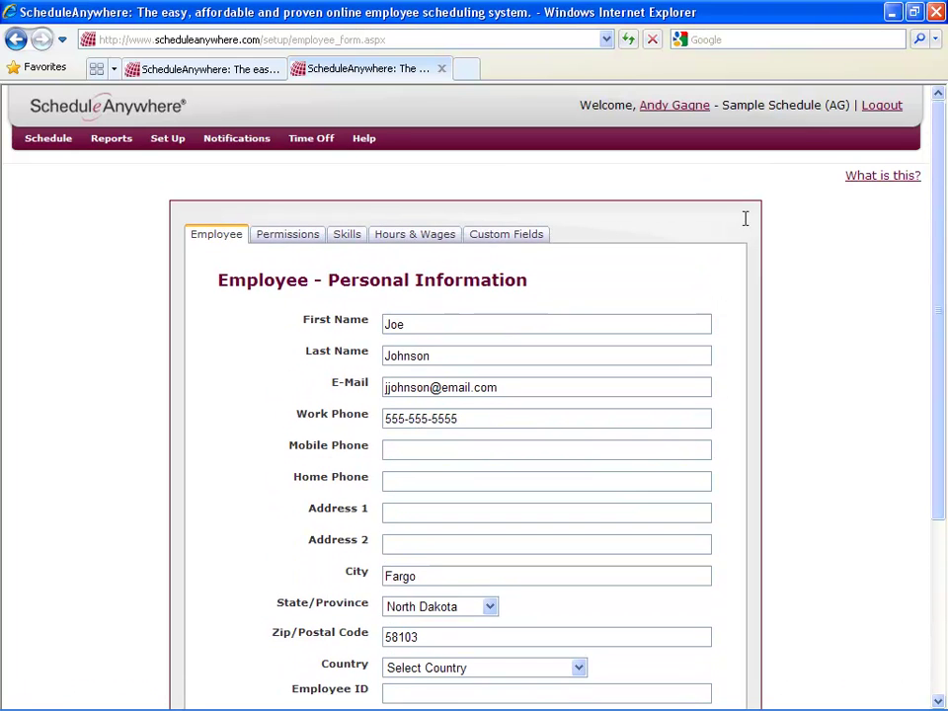
On the Permissions tab, use the employee's e-mail as username and enter a confirmed password.
click(292, 243)
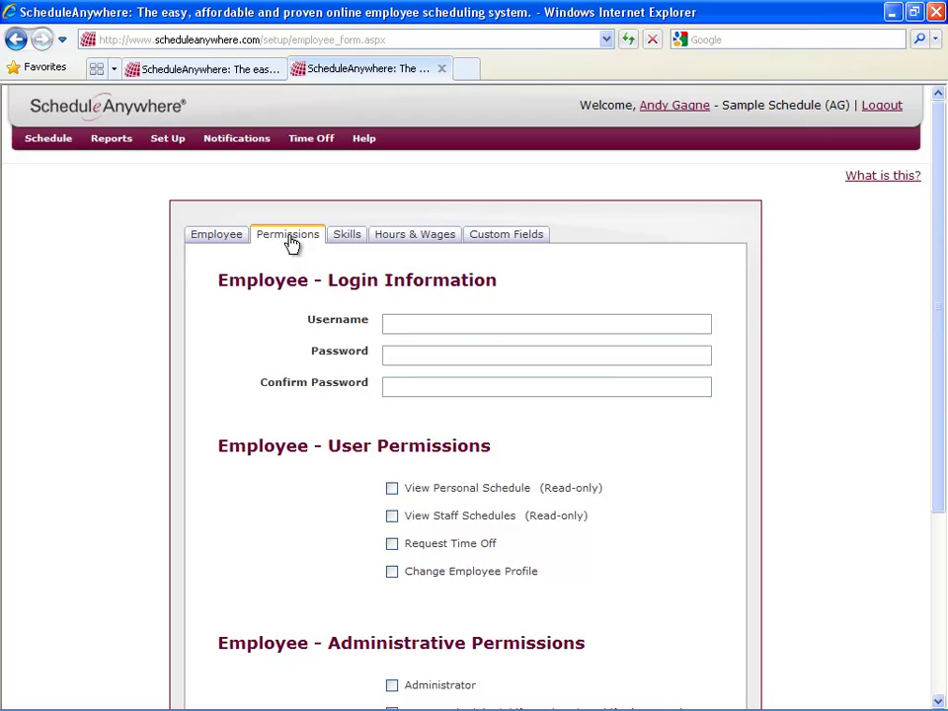
click(418, 324)
key(Tab)
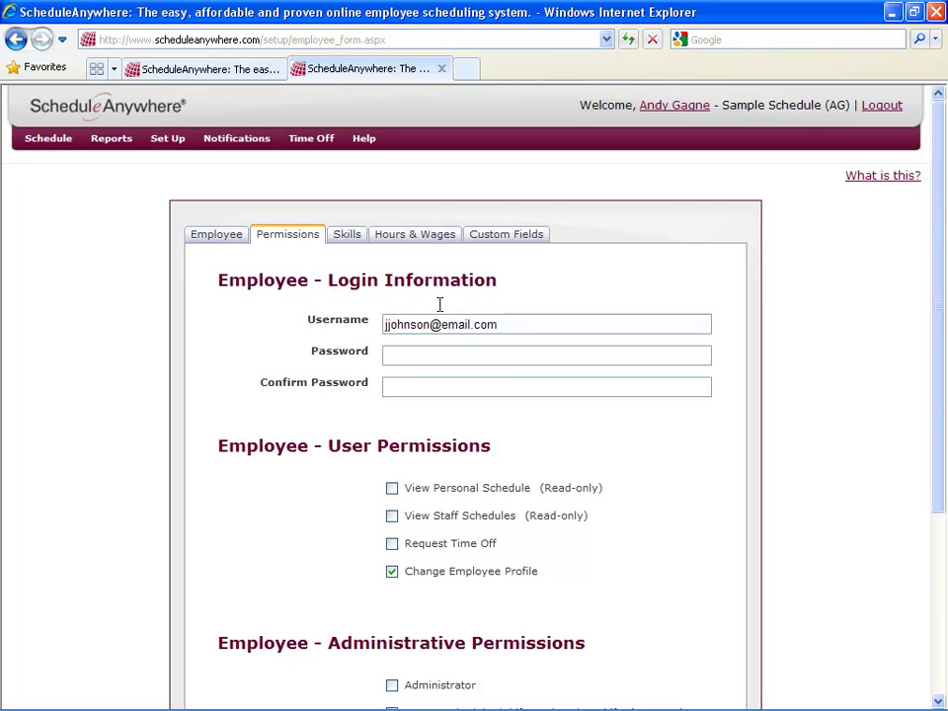
text(password1)
key(Tab)
text(pass)
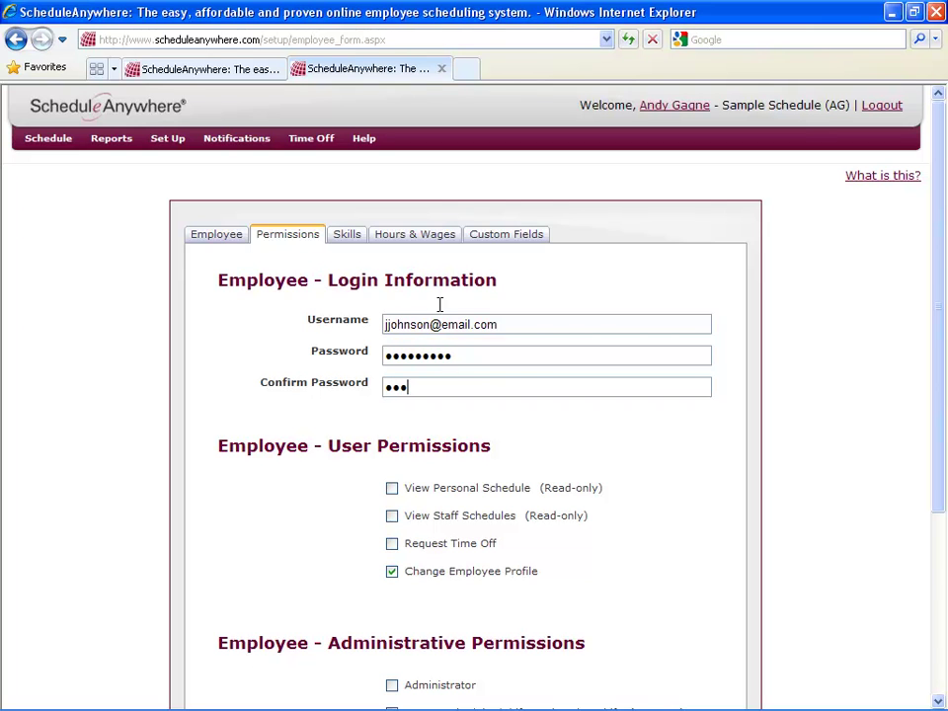
text(word1)
Clear Administrator and the Set Up Locations, Departments, Positions, Employees and Explanations permissions.
drag(941, 442, 930, 588)
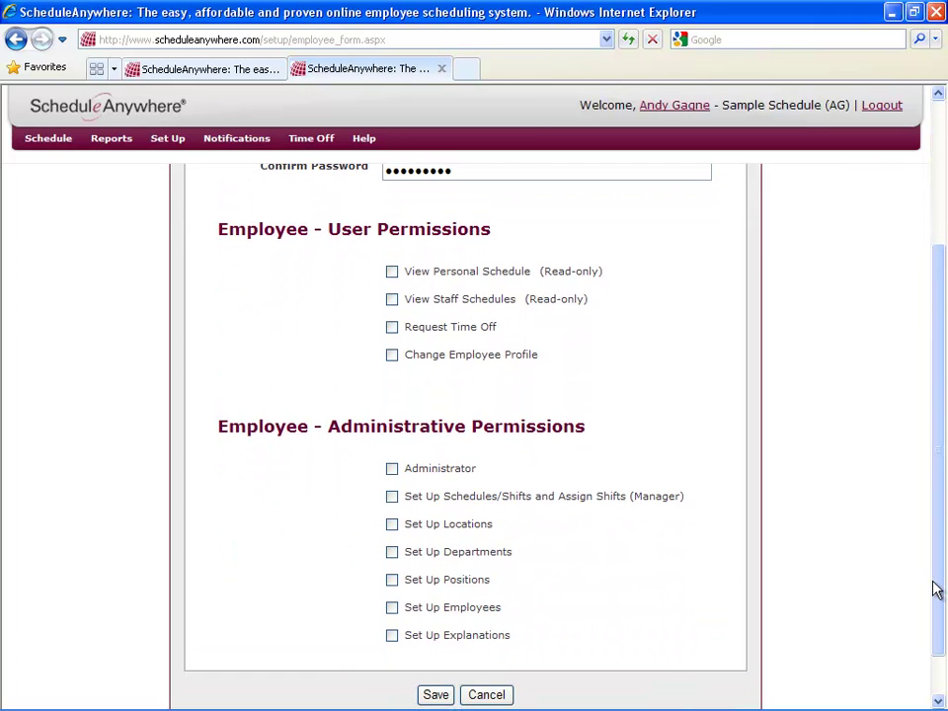
click(391, 470)
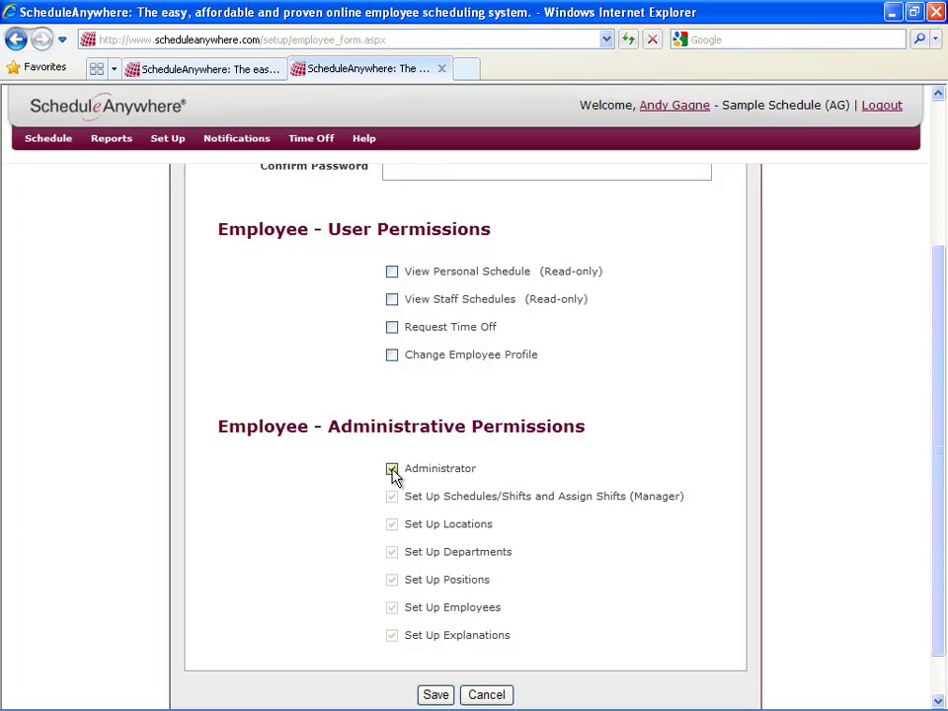
click(391, 470)
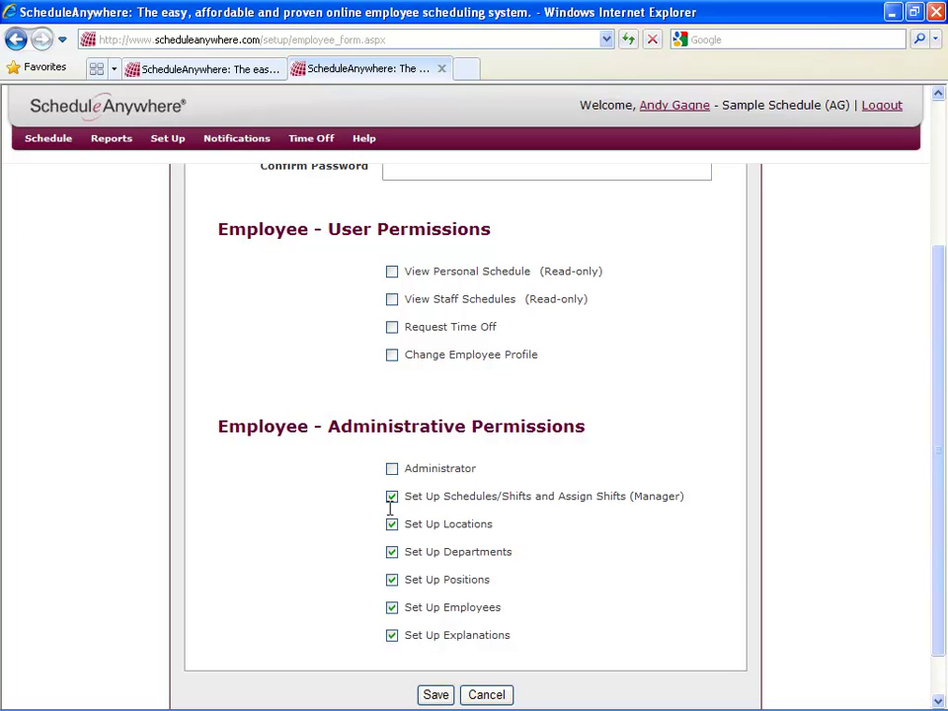
click(392, 552)
click(392, 552)
click(392, 635)
click(391, 607)
click(392, 581)
click(392, 552)
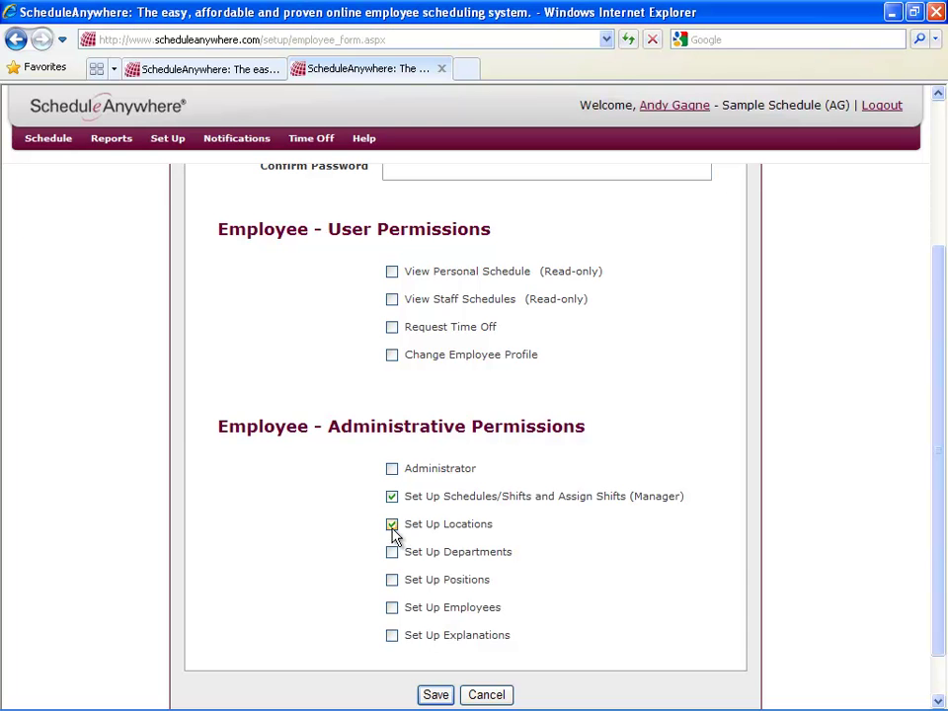
click(392, 524)
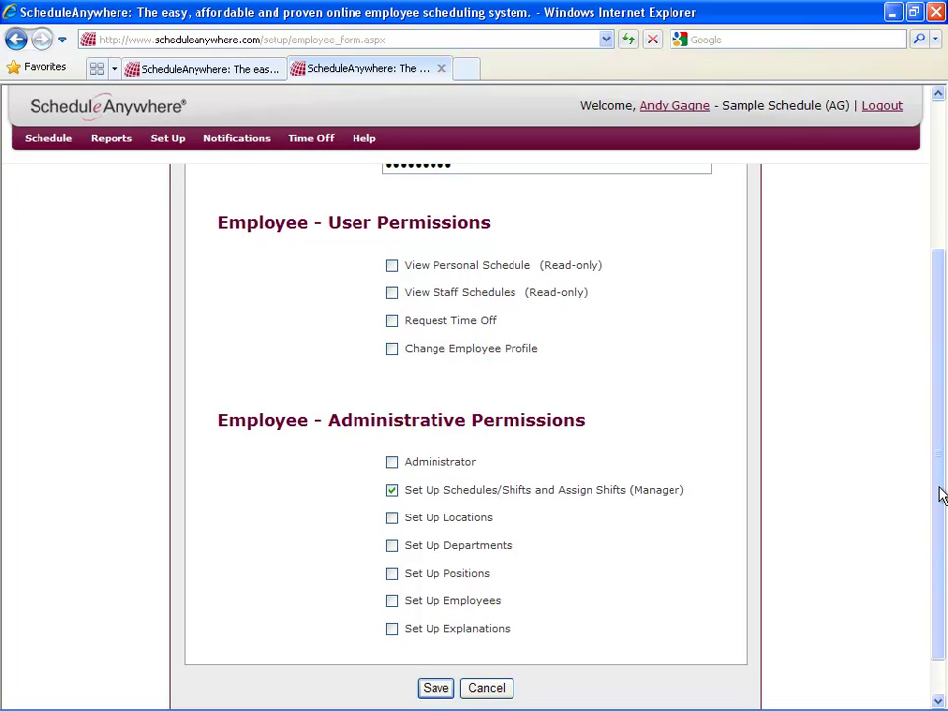
Scroll back up to the top and go to the employee's Skills settings.
drag(940, 494, 936, 350)
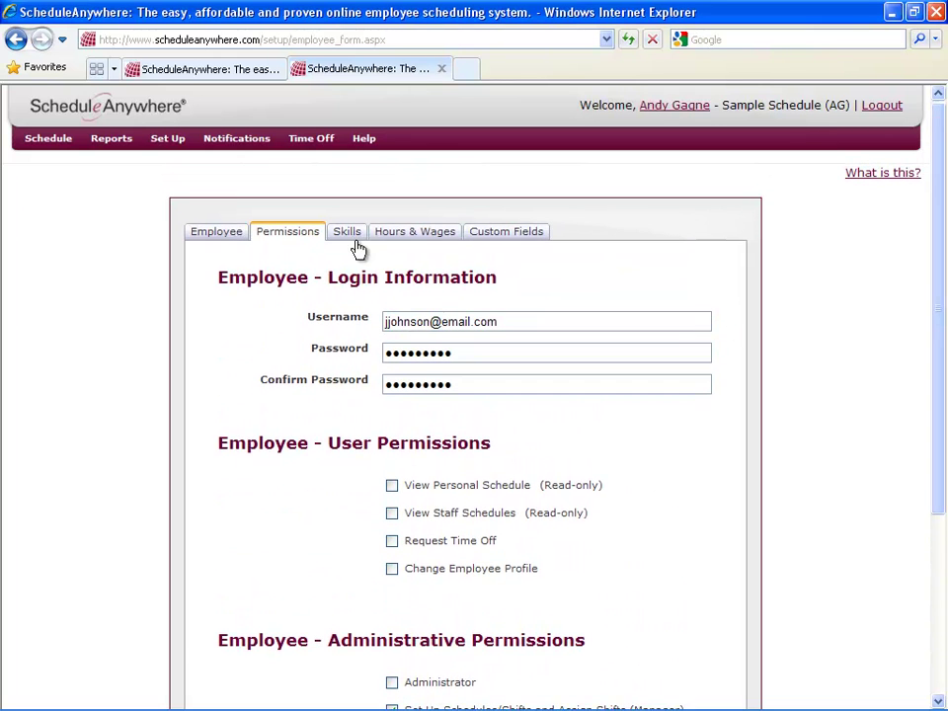
click(351, 239)
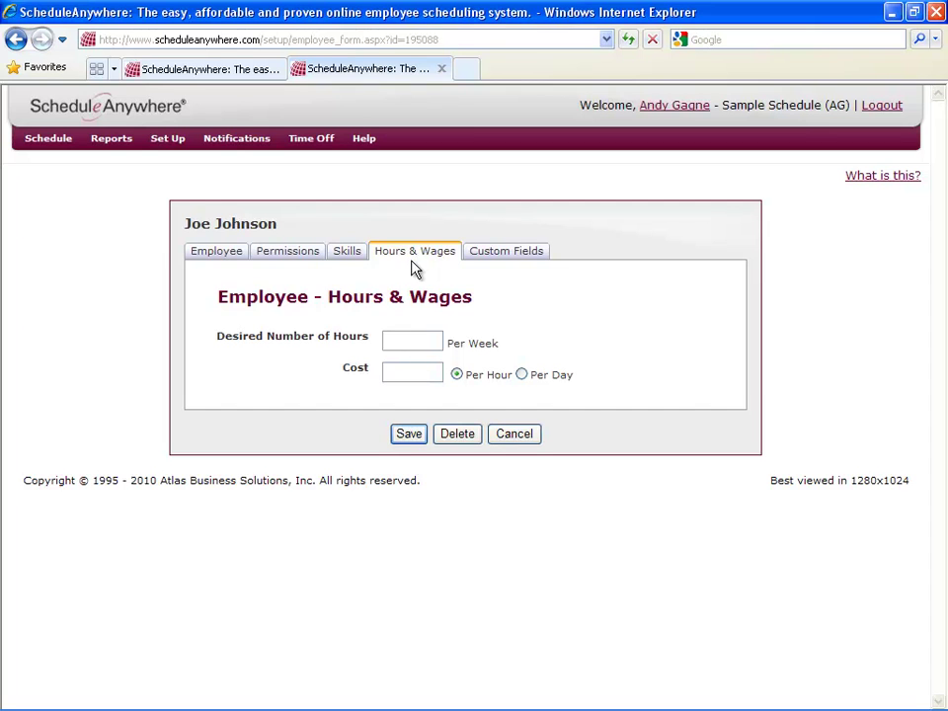
Enter 40 desired weekly hours and a 15.00 per-hour cost for the employee.
click(422, 339)
text(40)
click(419, 372)
text(15.00)
click(108, 144)
Relabel the first custom field, Custom1, as DOB.
click(505, 261)
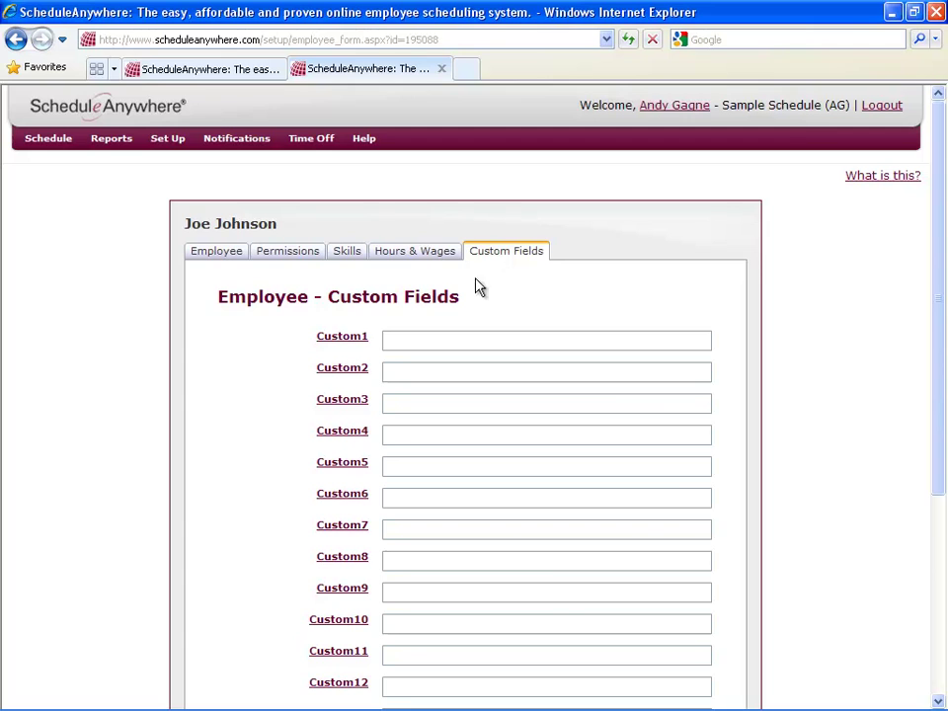
click(354, 342)
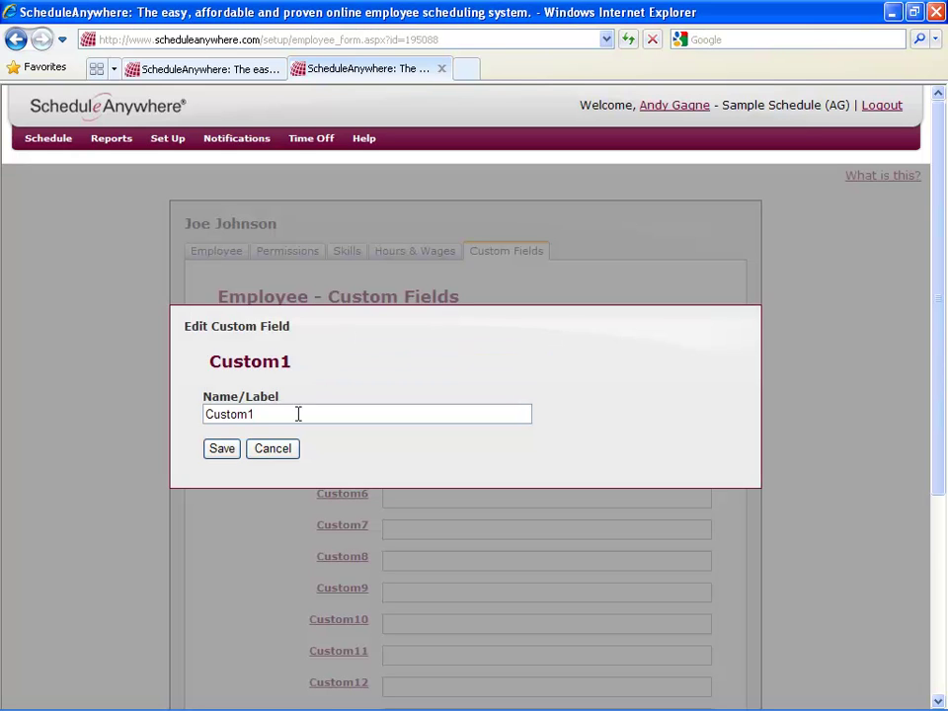
drag(268, 418, 178, 411)
text(DOB)
click(233, 450)
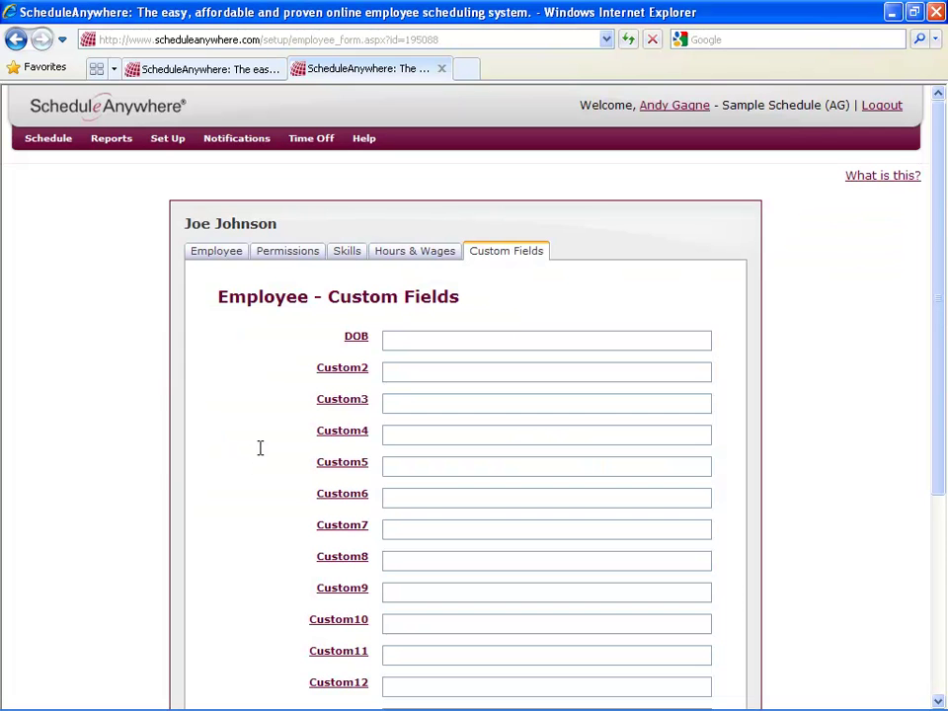
Enter the employee's date of birth in the DOB field.
click(399, 343)
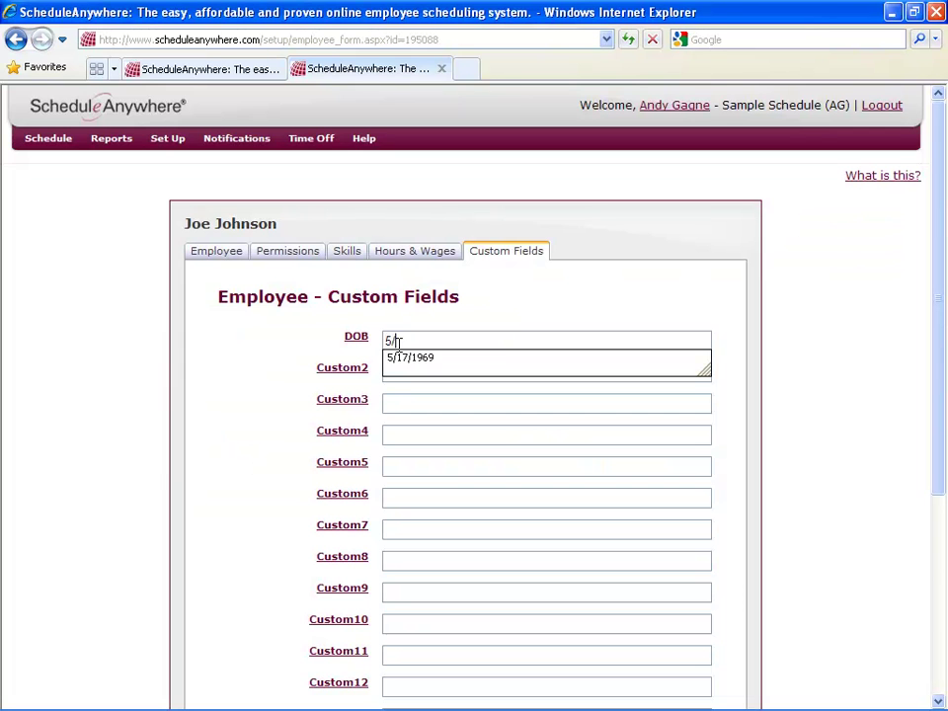
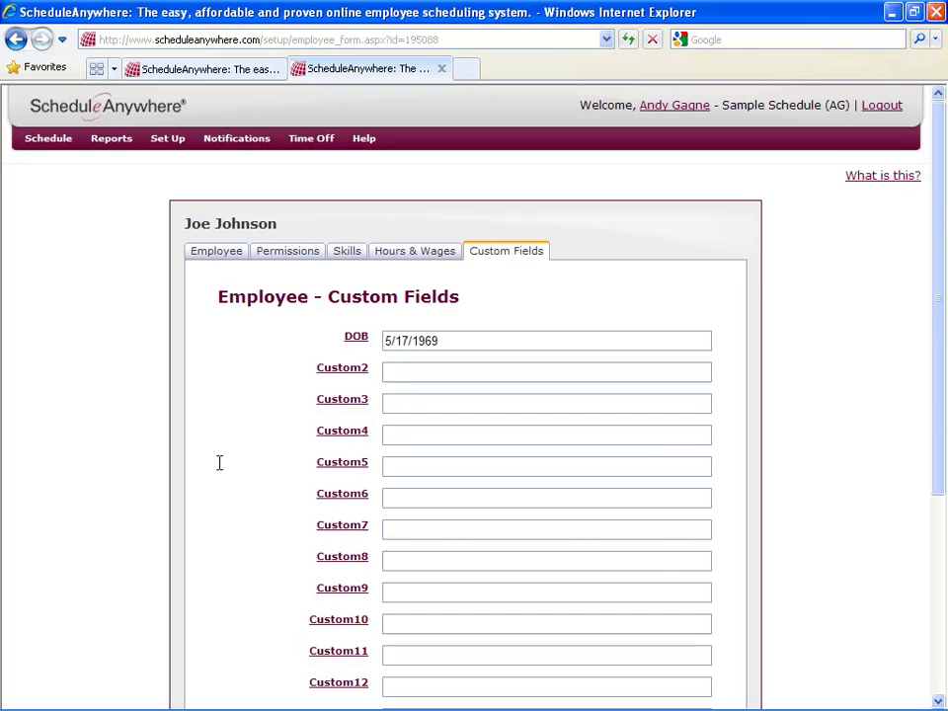
scroll(219, 462, down, 5)
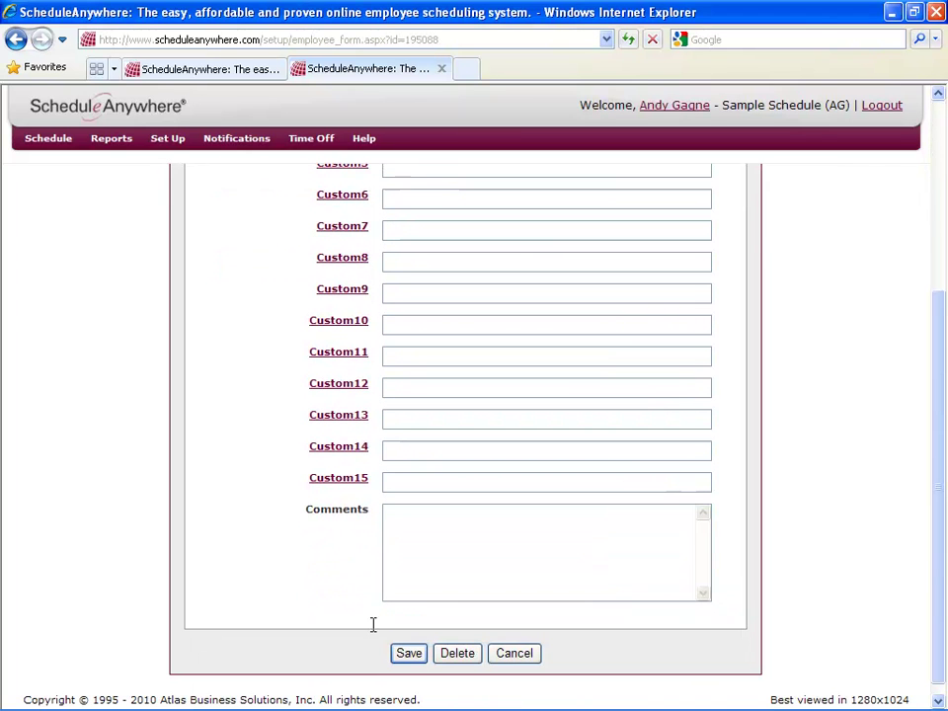
Save the employee record and head to Set Up > Company Maintenance > Positions.
click(410, 653)
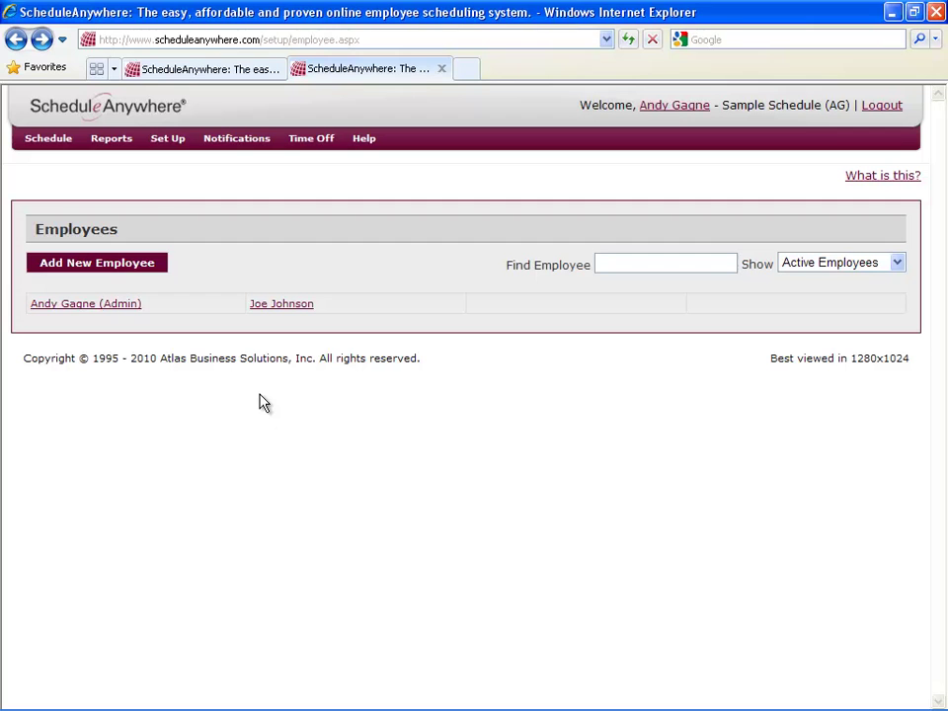
mouse_move(176, 147)
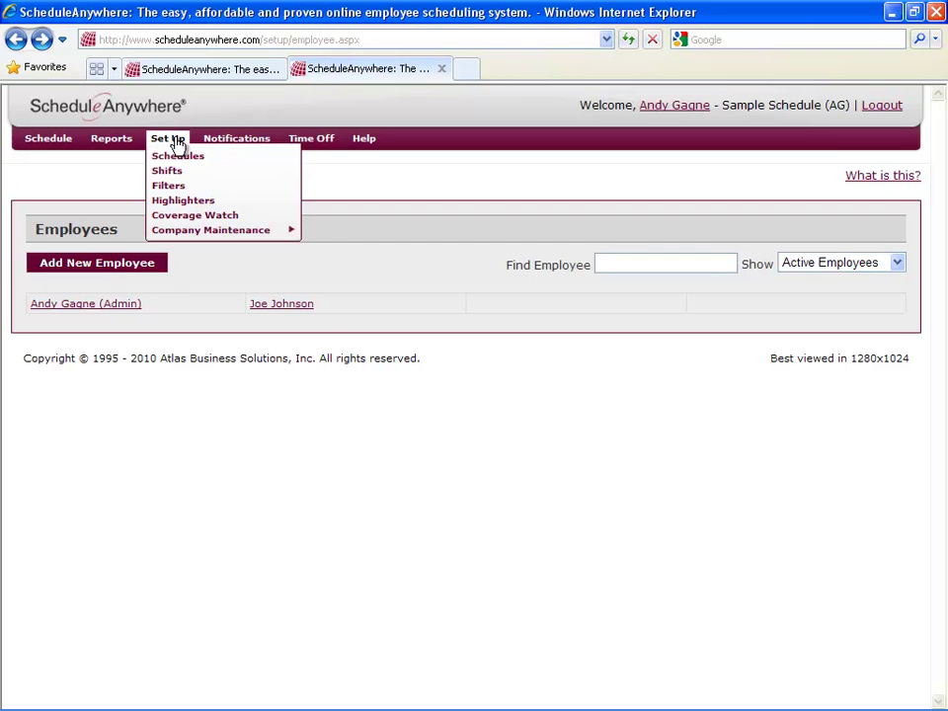
mouse_move(237, 234)
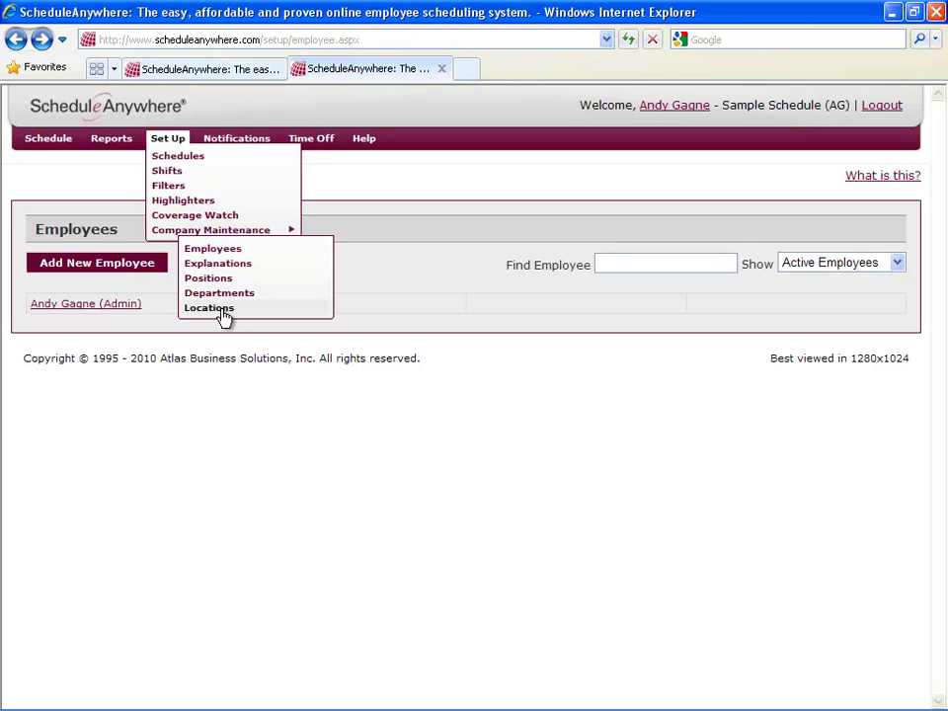
Create a new position named 'Position A' in the Positions list.
click(223, 279)
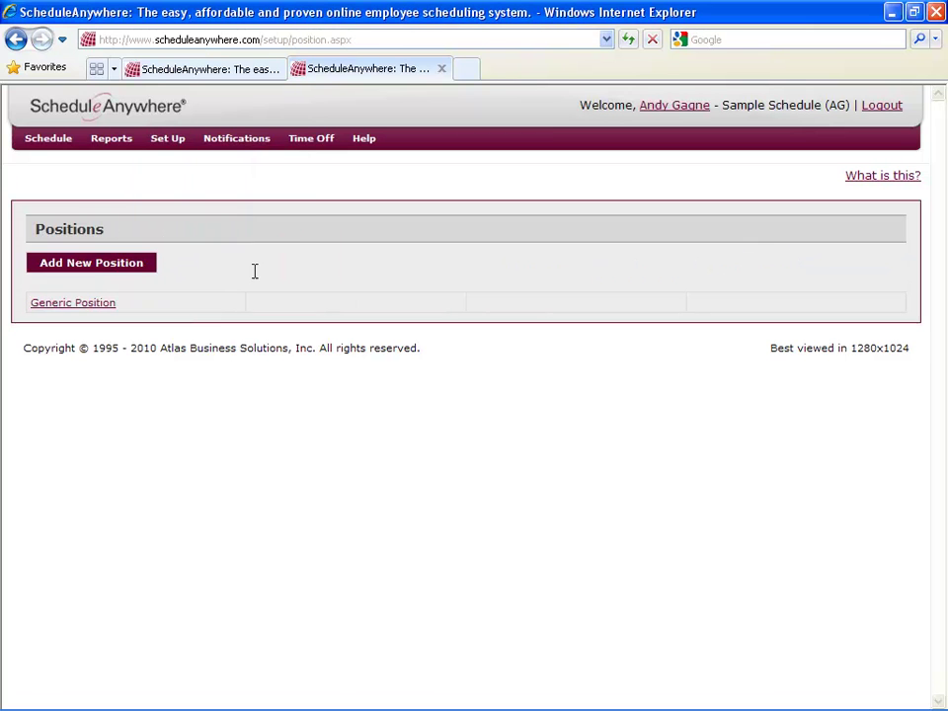
click(93, 267)
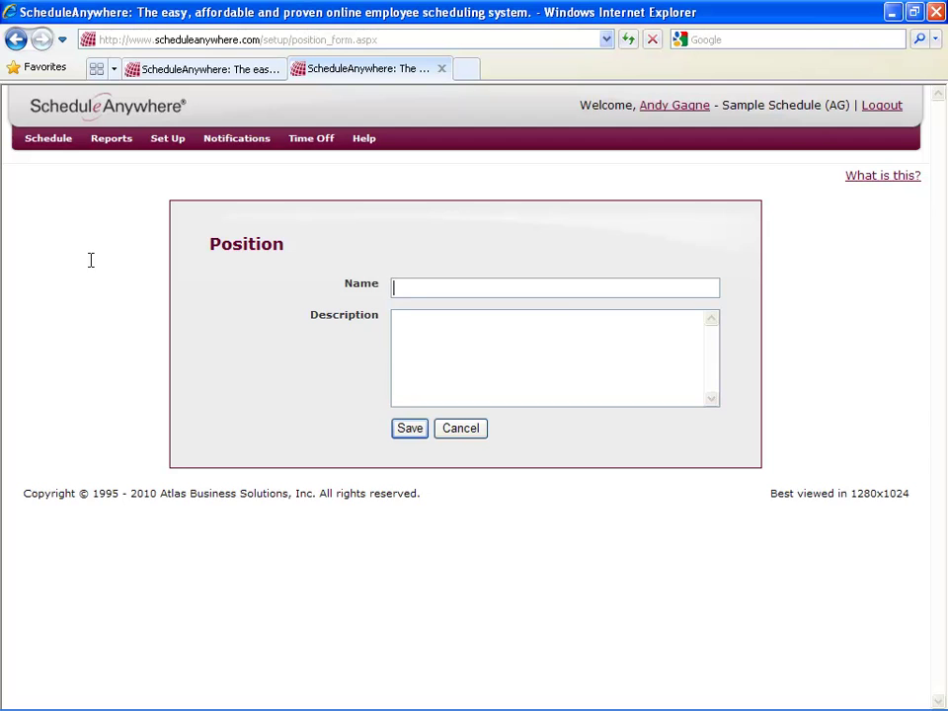
click(411, 287)
text(Position A)
click(411, 428)
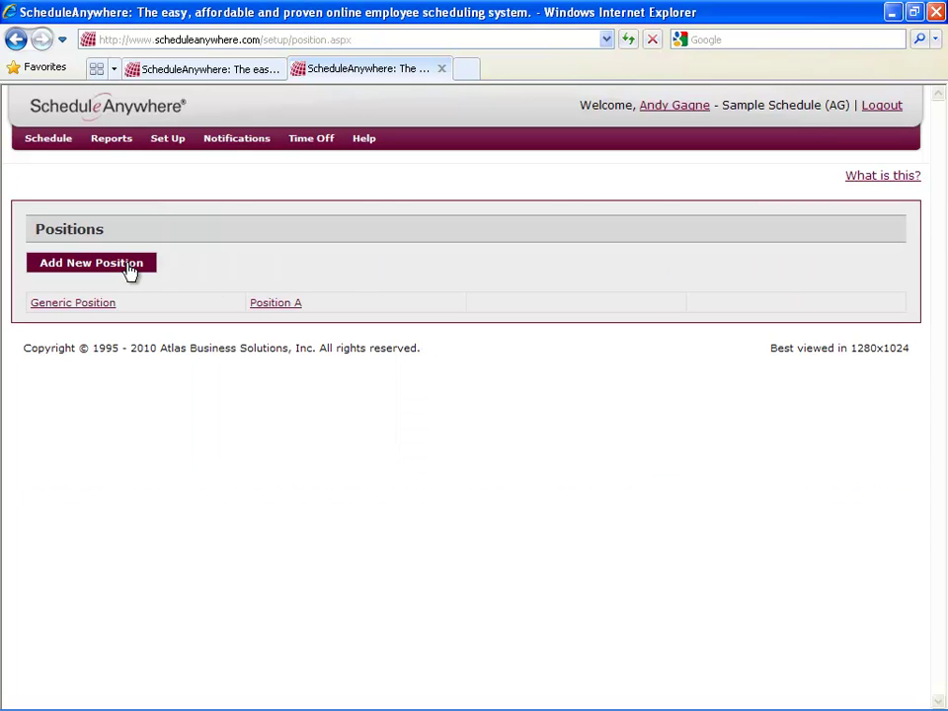
Create a second position named 'Position B'.
click(131, 271)
click(412, 289)
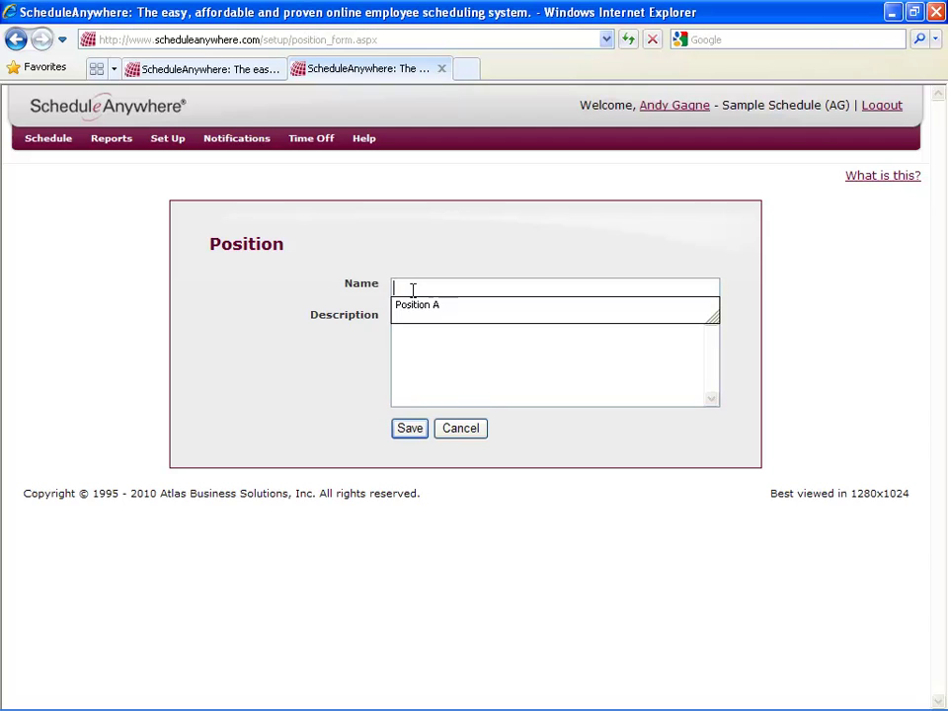
text(Position B)
click(416, 429)
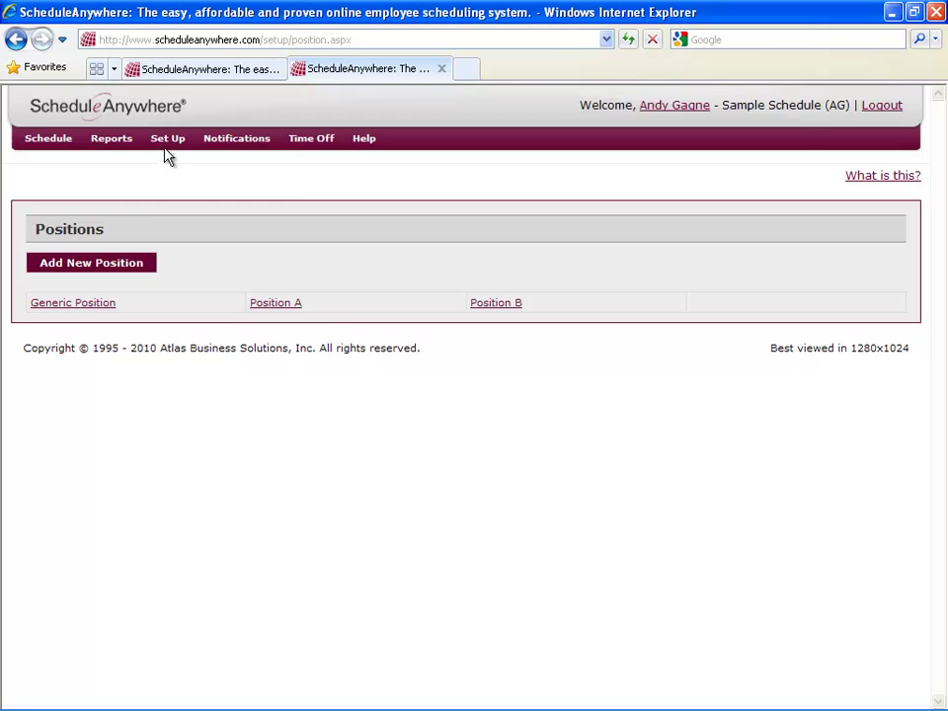
Open an employee's record, set their Position to Position A, and save.
mouse_move(165, 148)
mouse_move(213, 238)
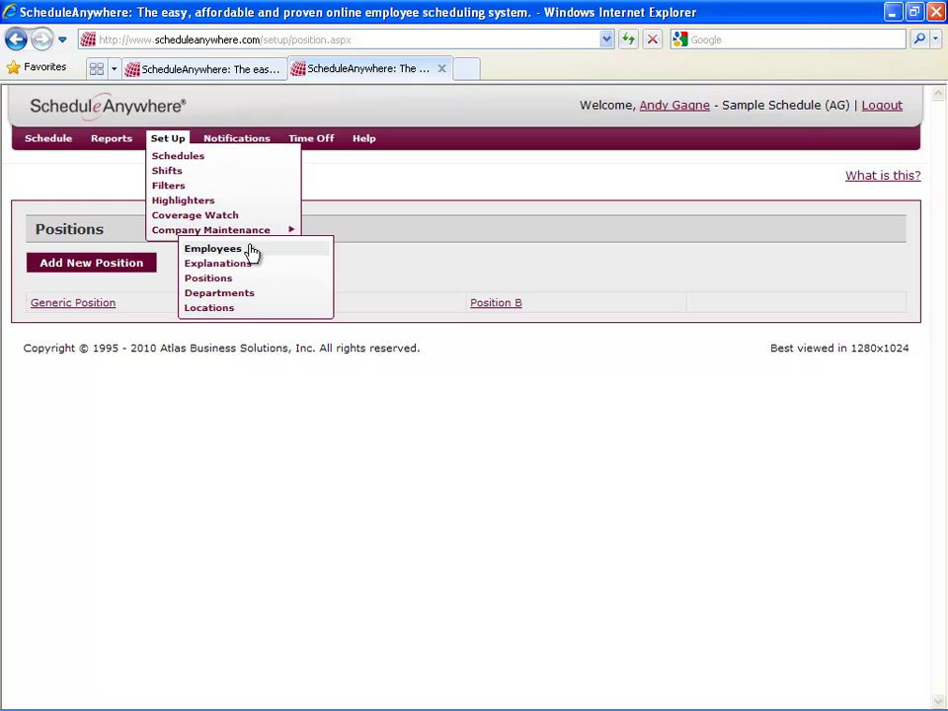
click(249, 252)
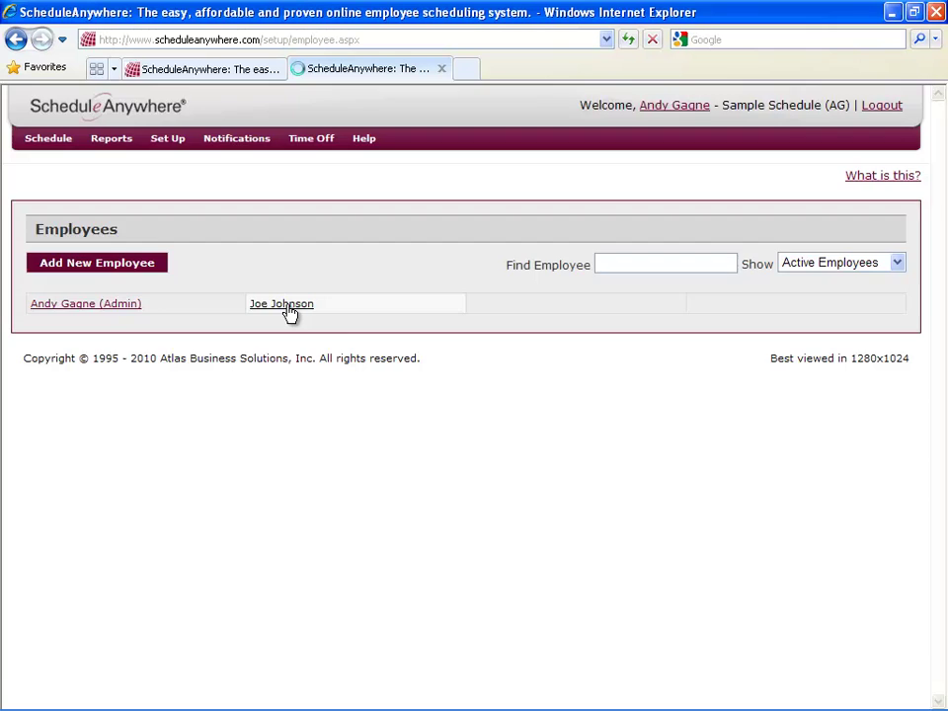
click(286, 306)
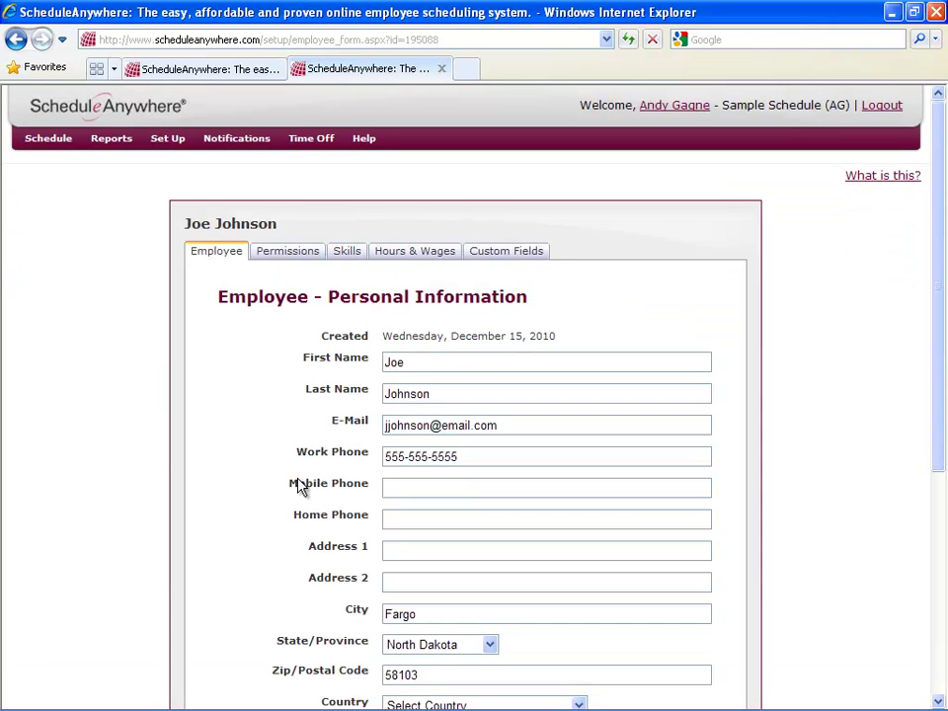
scroll(272, 460, down, 5)
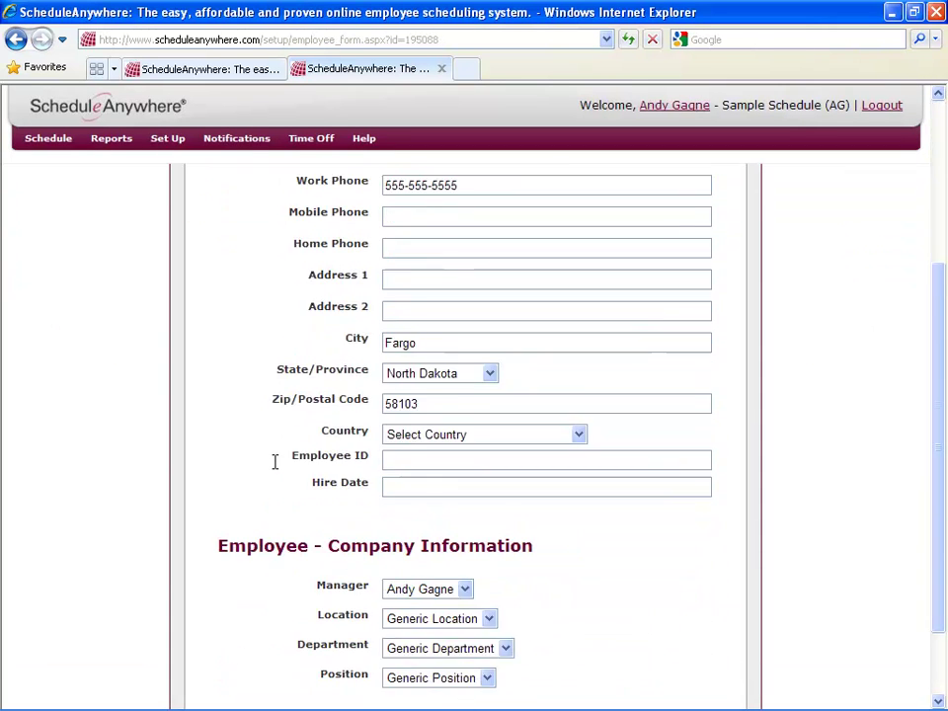
scroll(274, 461, down, 2)
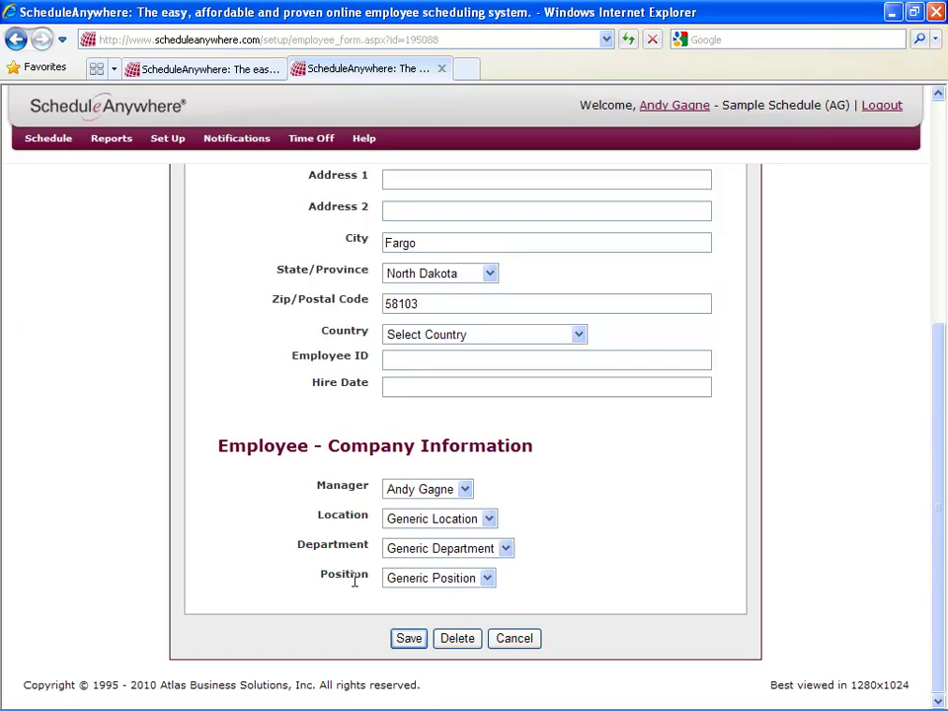
click(487, 578)
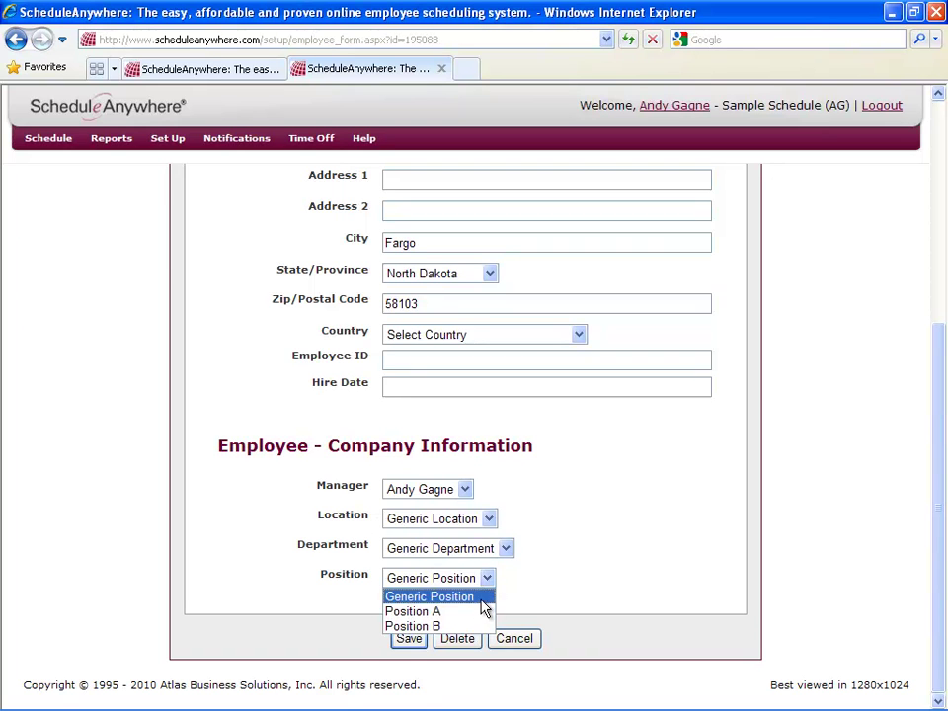
click(472, 614)
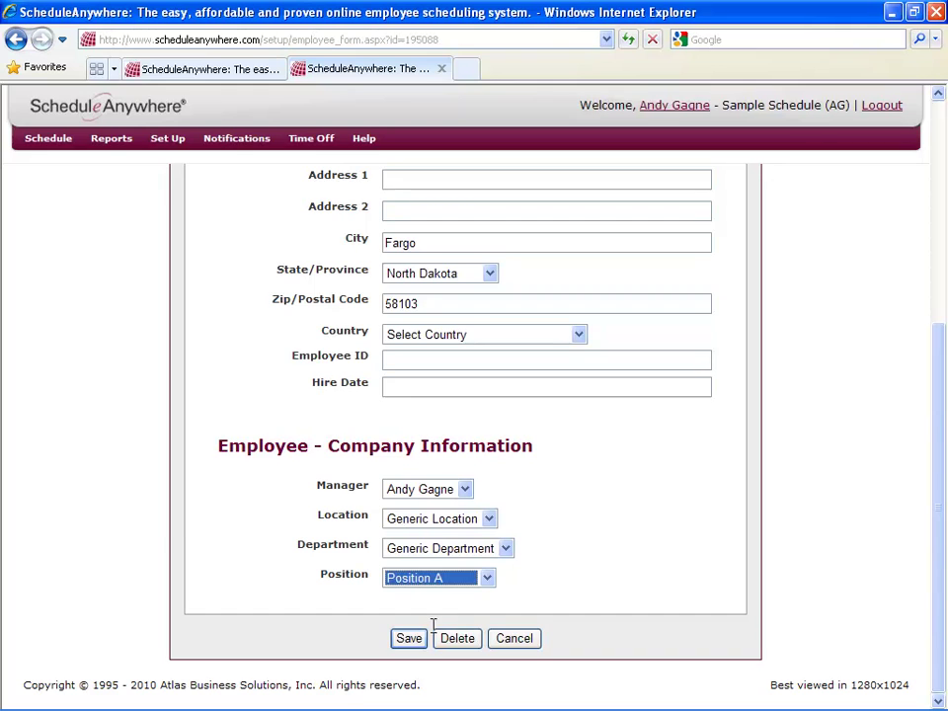
click(418, 639)
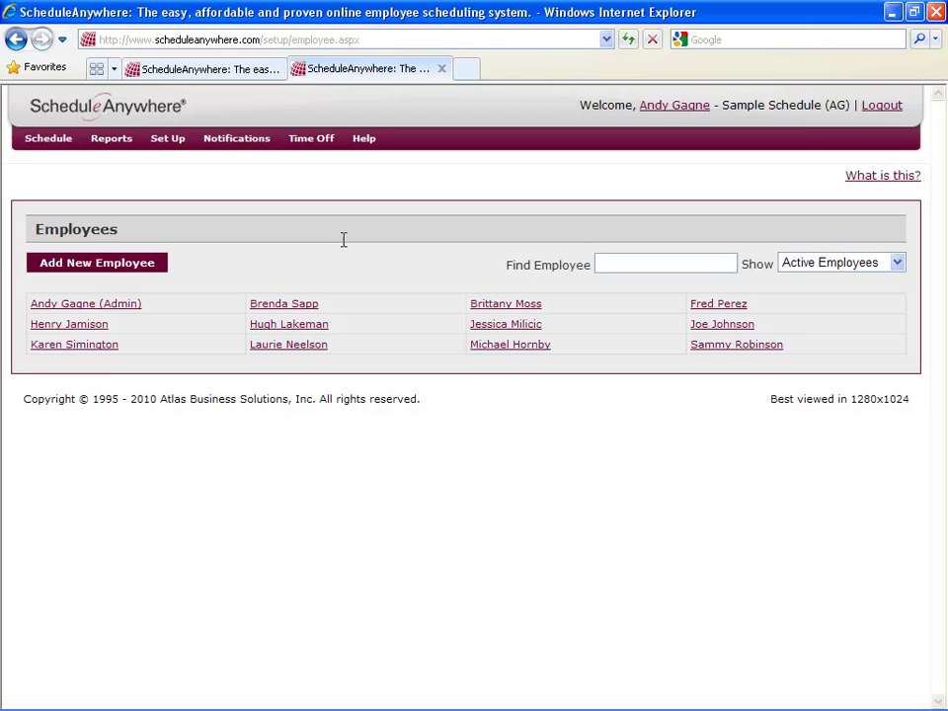
Insert all twelve employees into the Schedule 1 grid using Select All.
click(65, 139)
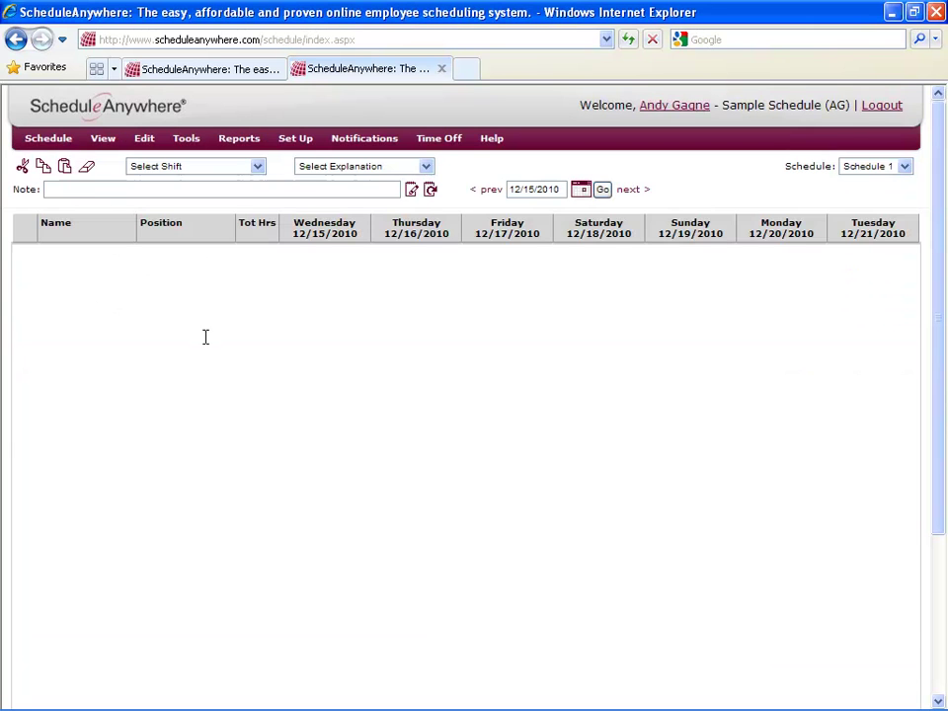
click(143, 147)
mouse_move(183, 255)
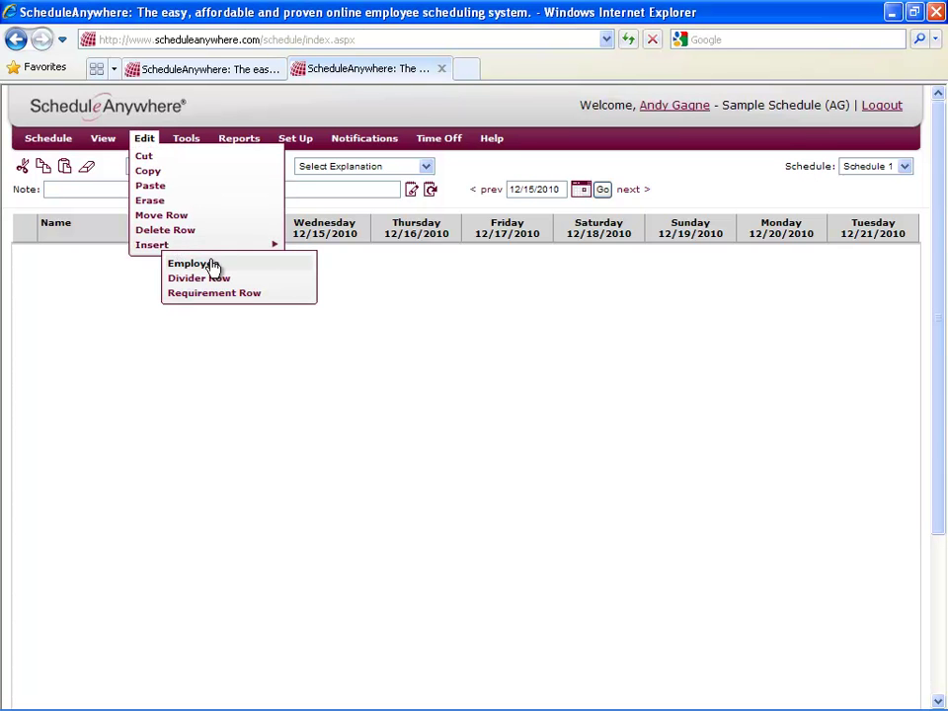
click(215, 265)
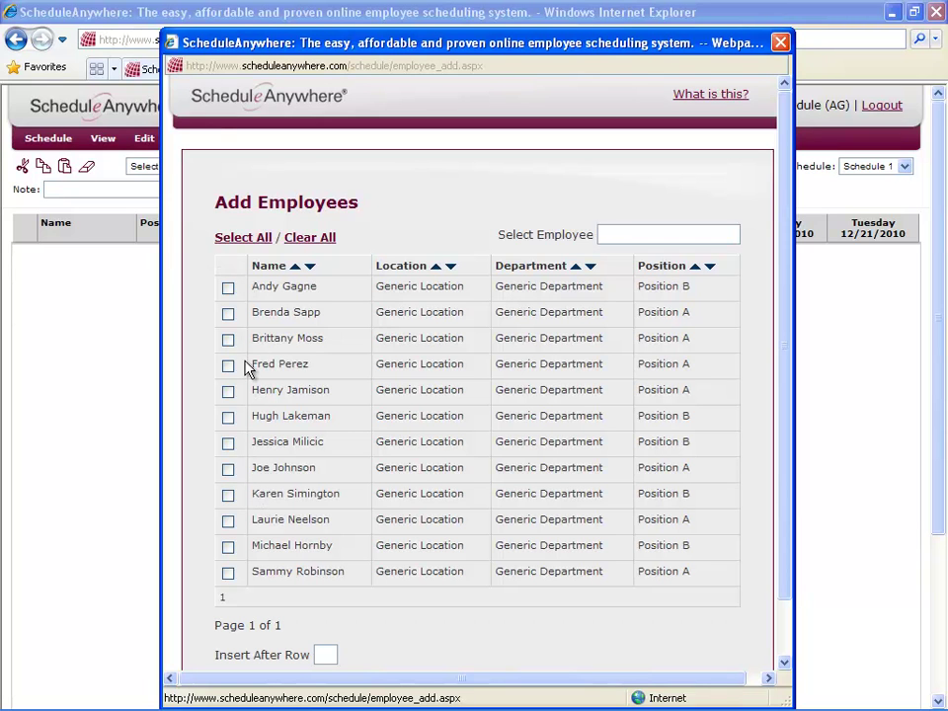
click(239, 243)
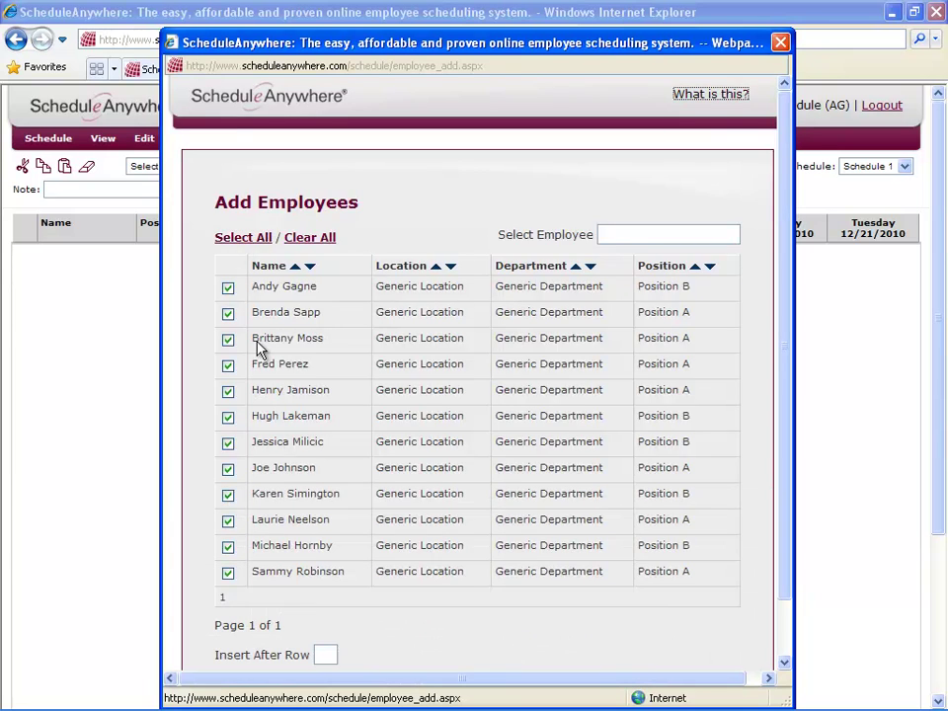
scroll(296, 414, down, 2)
click(443, 642)
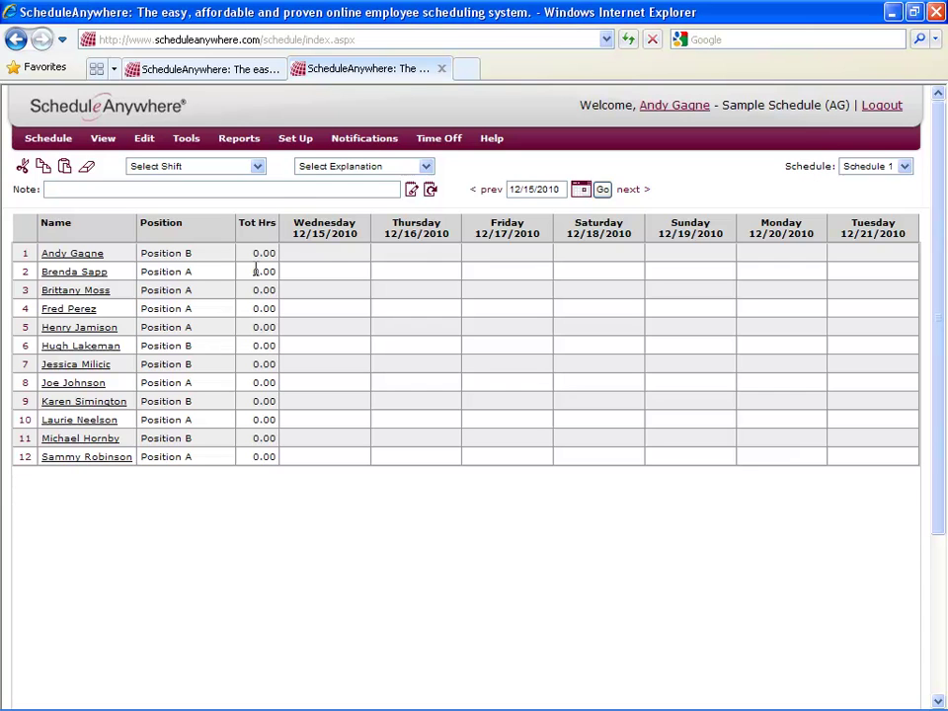
Add a schedule named 'Schedule 2' with Department Column unchecked, save, and return to the grid.
click(295, 140)
click(297, 154)
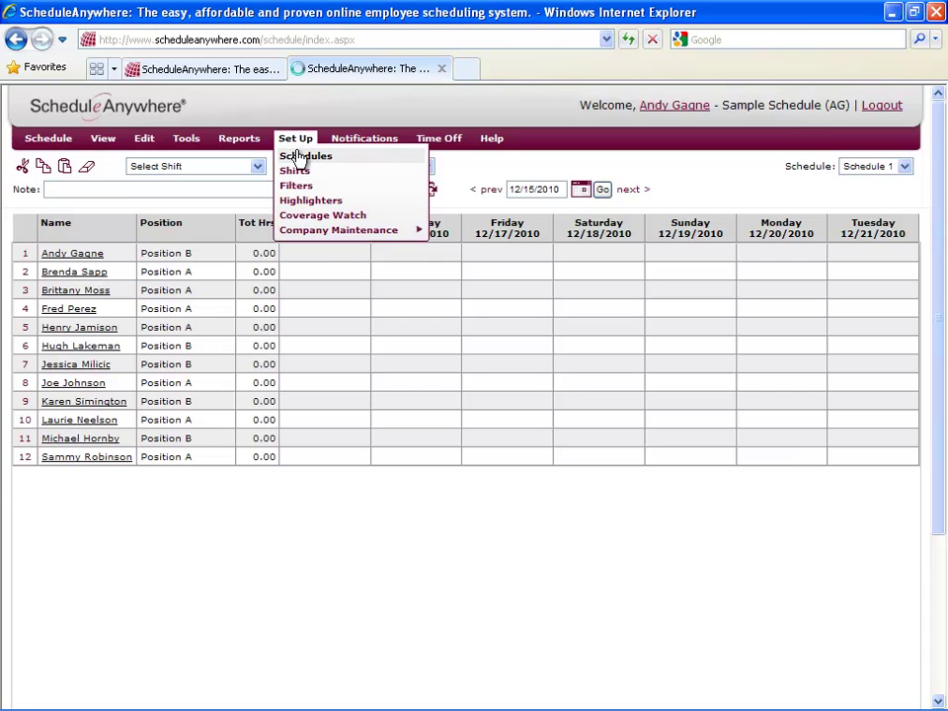
click(136, 268)
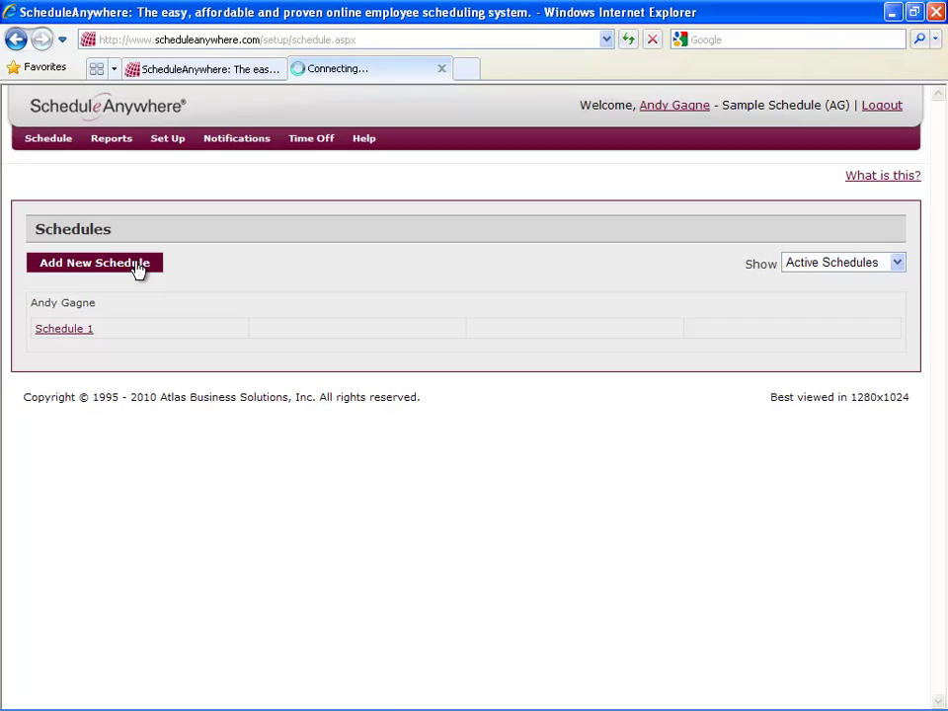
click(408, 285)
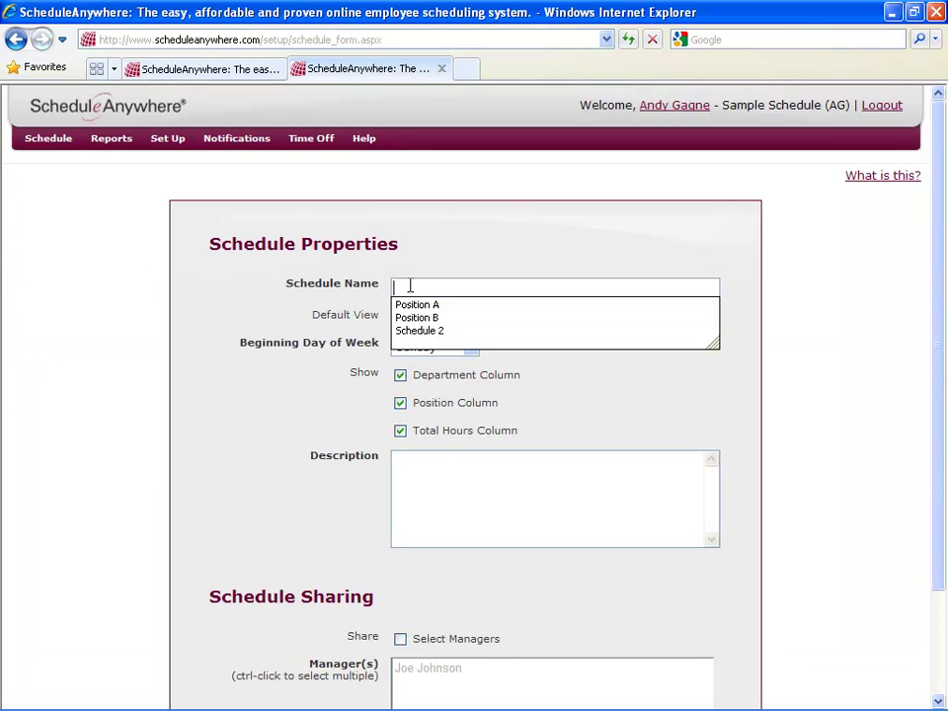
text(Schedule 2)
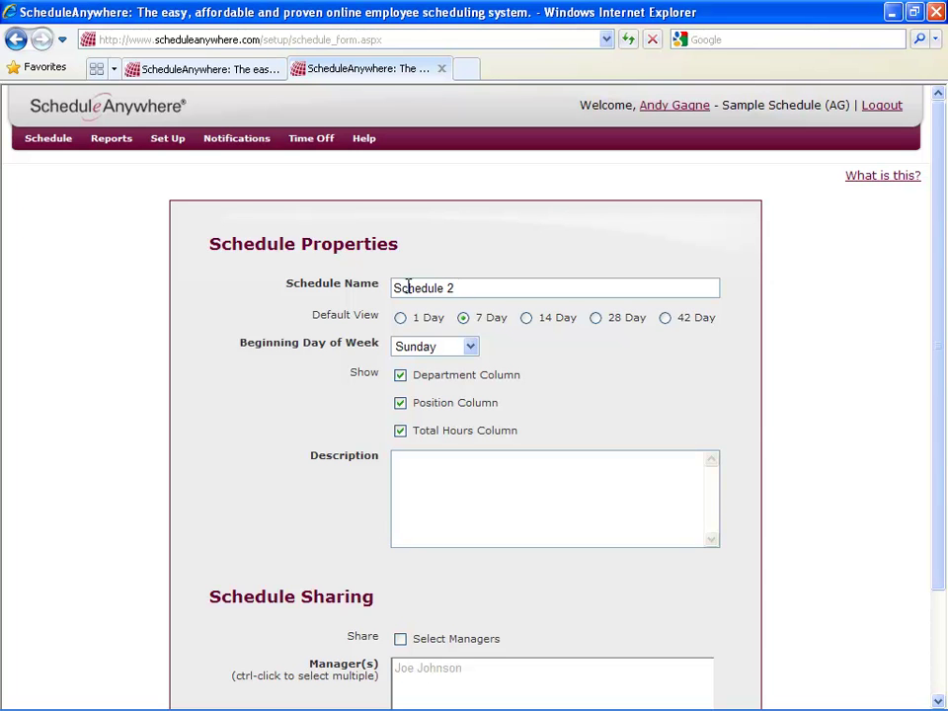
click(398, 378)
scroll(342, 413, down, 3)
click(417, 627)
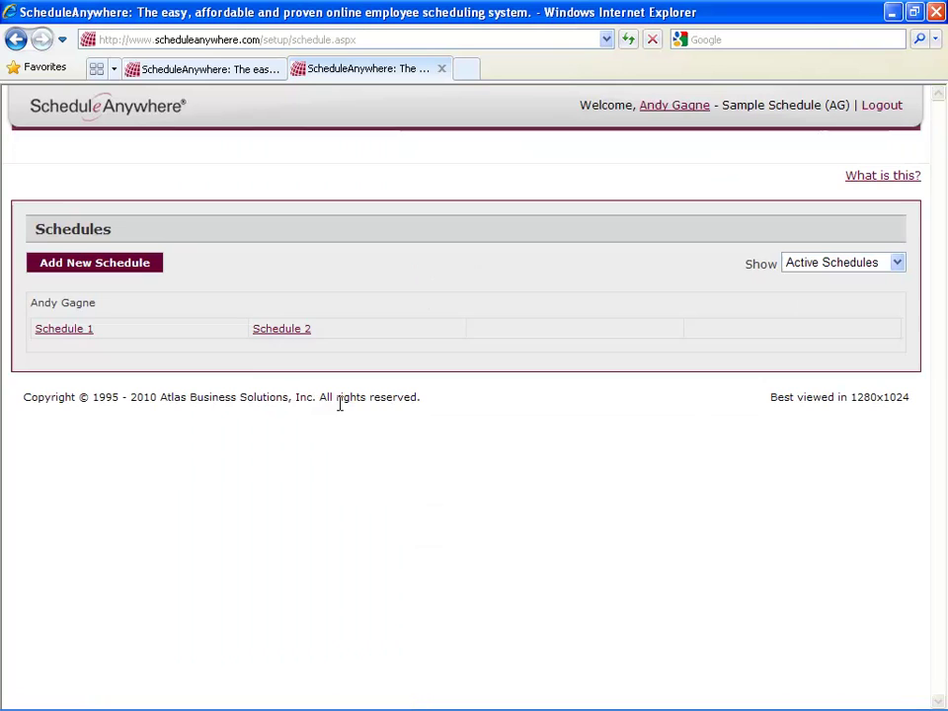
click(51, 144)
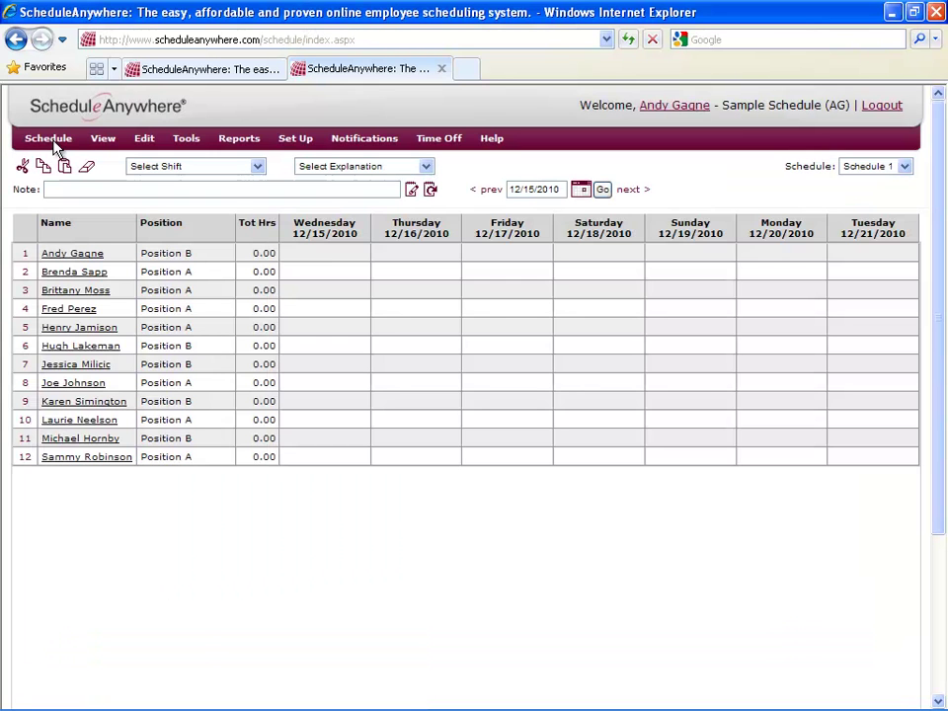
Choose Schedule 2 from the schedule dropdown to view its empty grid.
click(903, 167)
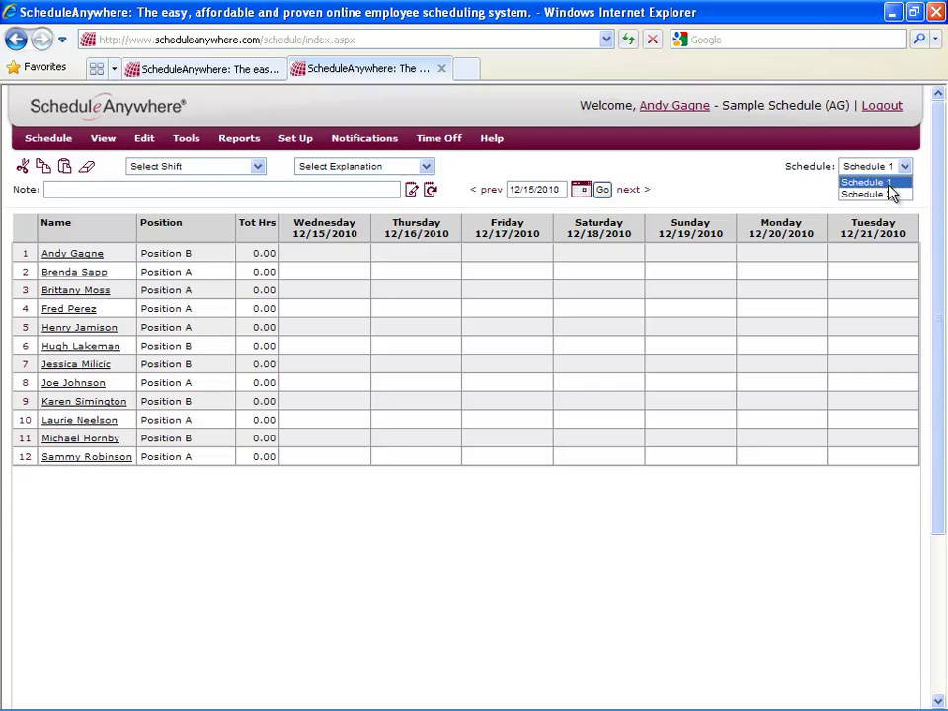
click(890, 195)
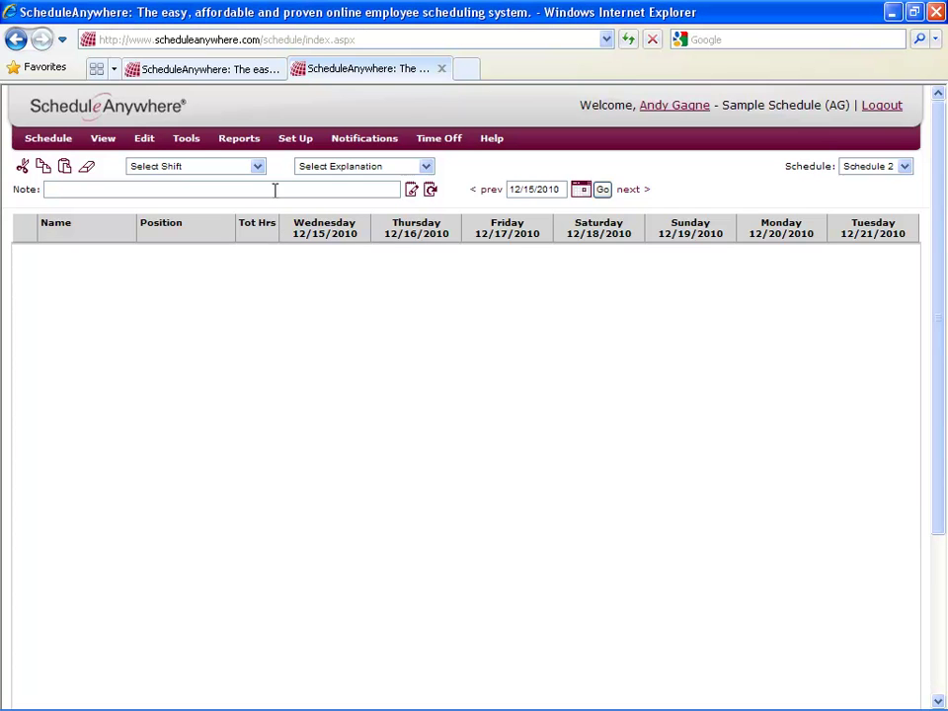
Insert four ticked employees into Schedule 2 via Edit > Insert > Employee.
click(144, 140)
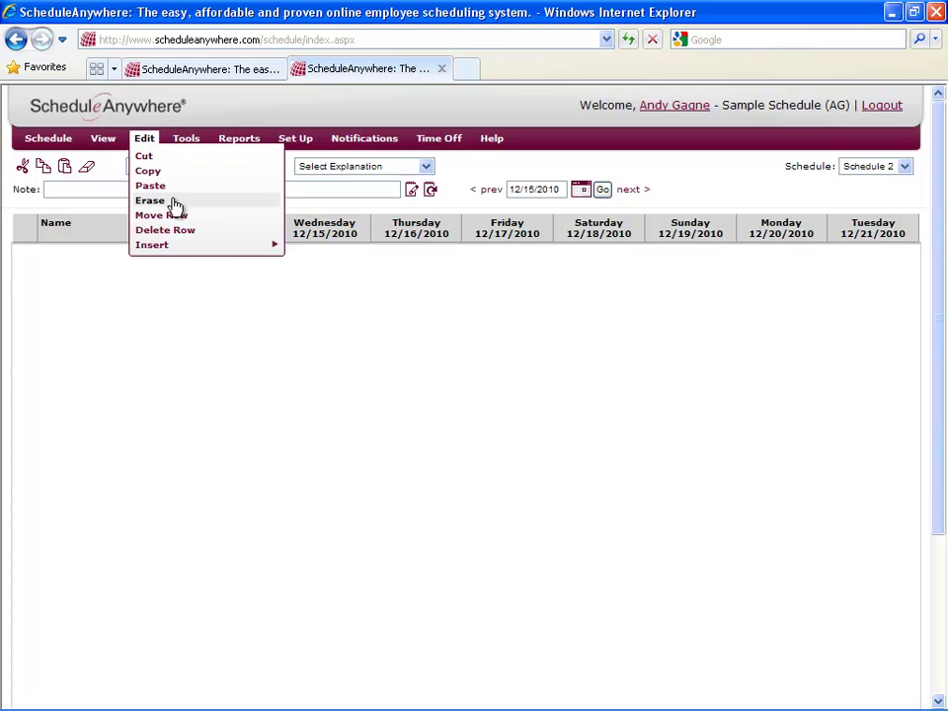
mouse_move(191, 249)
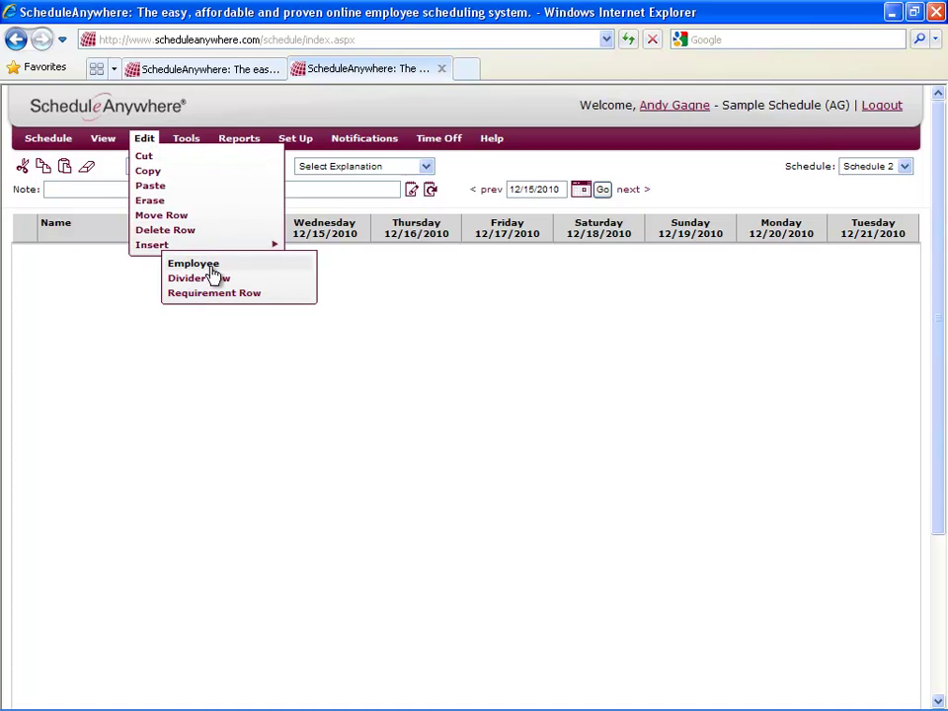
click(213, 267)
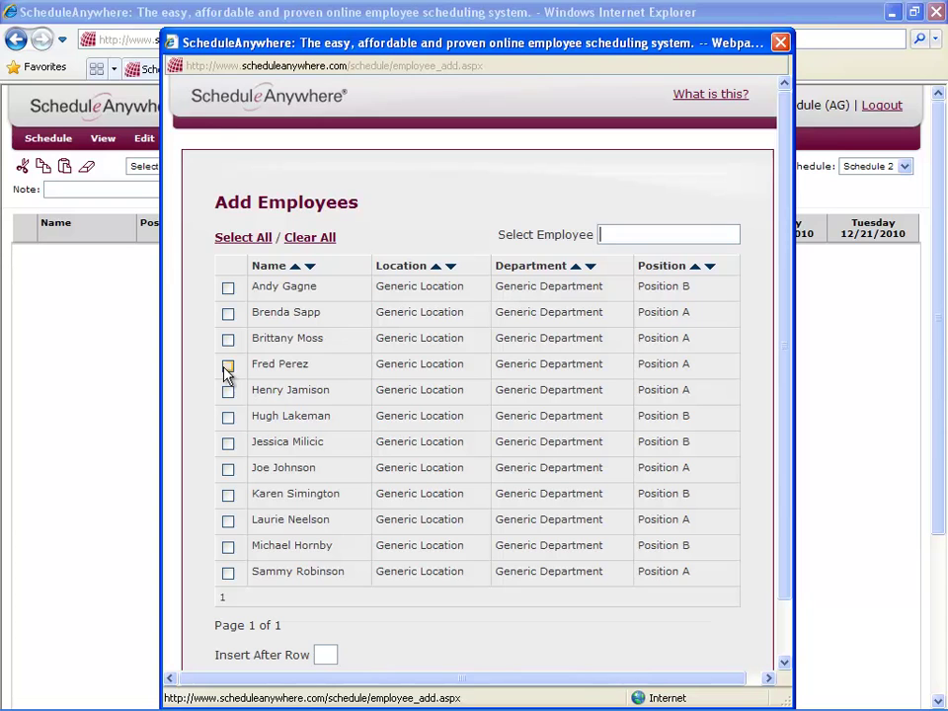
click(227, 367)
click(228, 391)
click(228, 418)
click(228, 470)
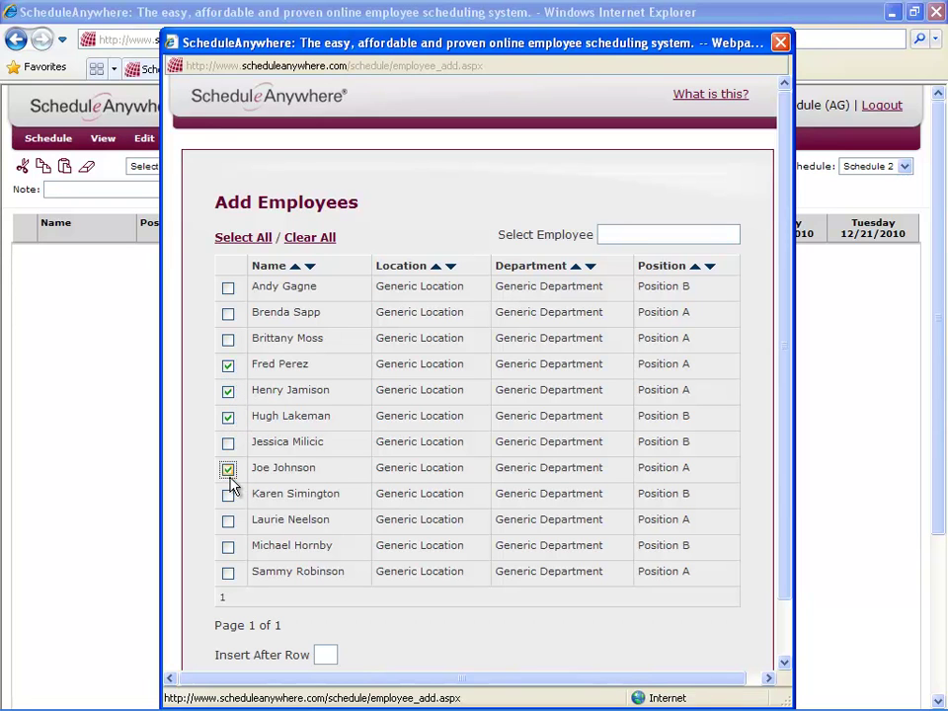
scroll(405, 632, down, 1)
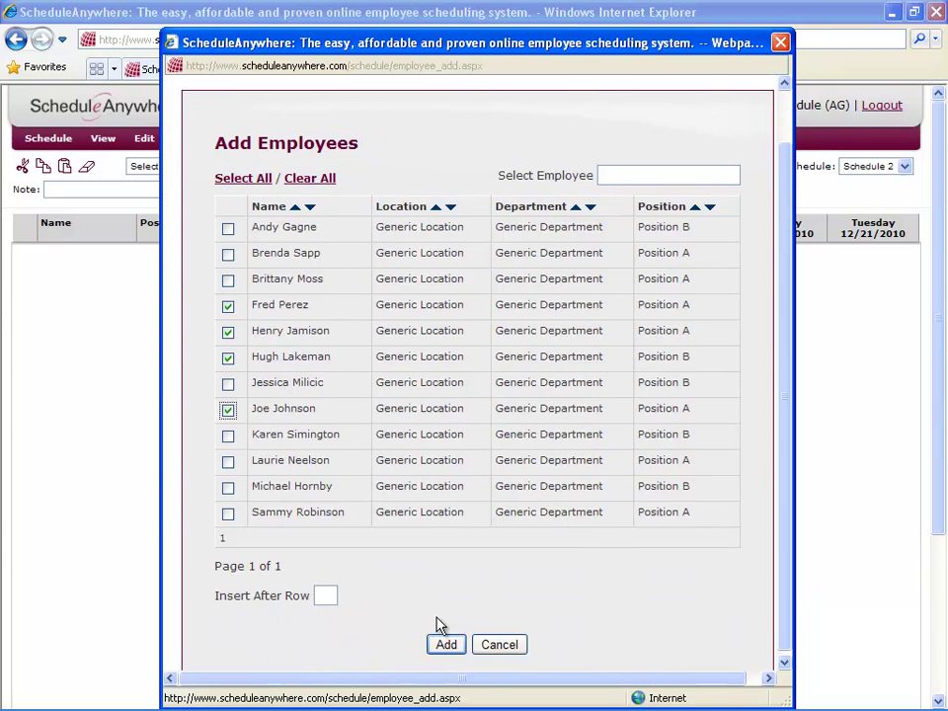
click(449, 644)
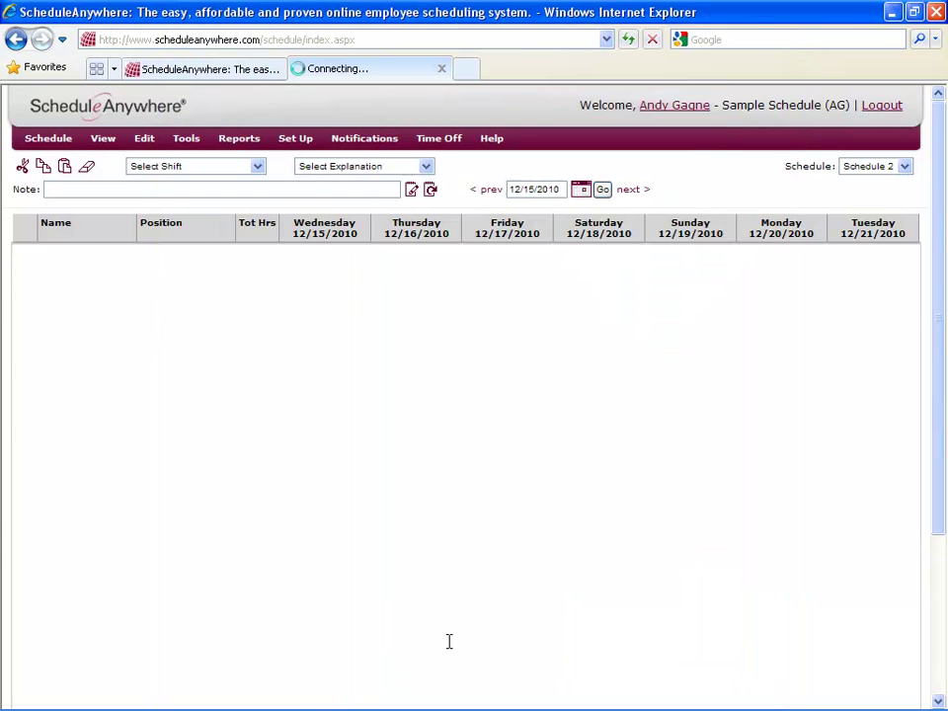